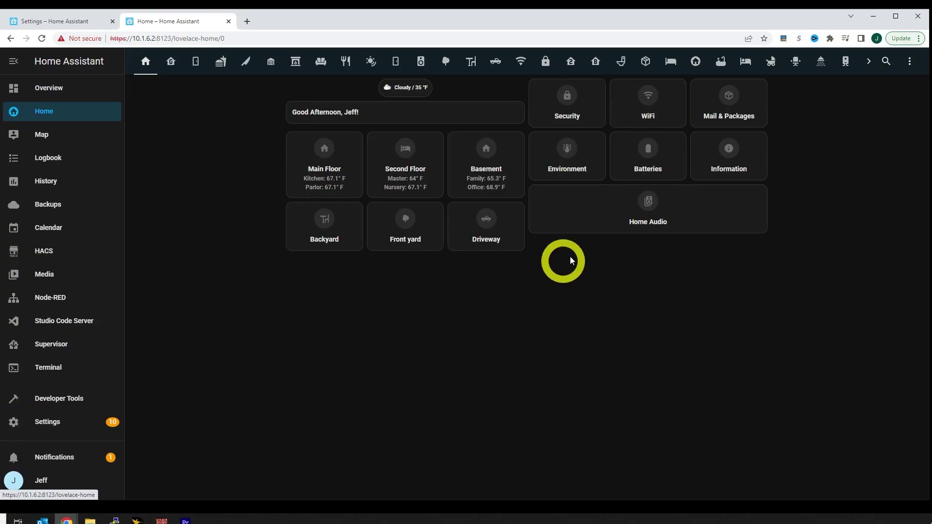
Step: Scroll through the battery levels in the Batteries view, then open Settings > Automations
click(669, 163)
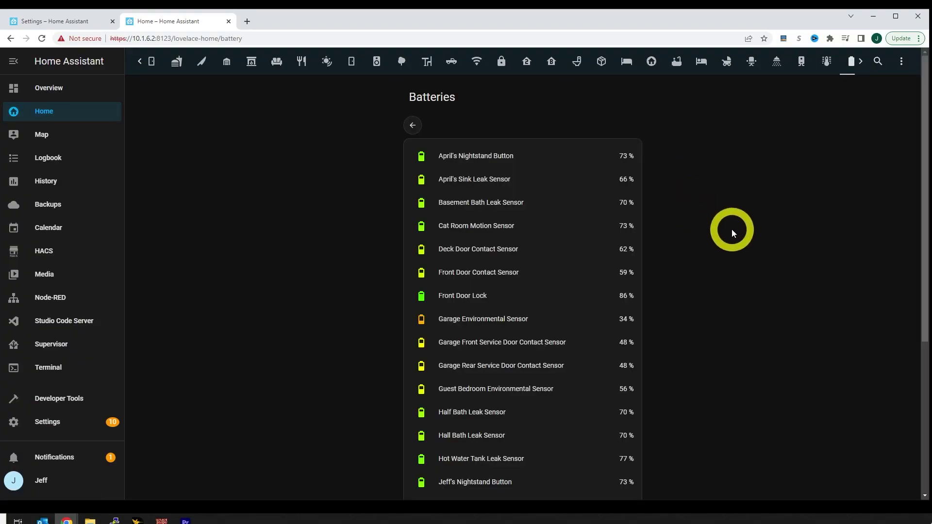
scroll(734, 229, down, 4)
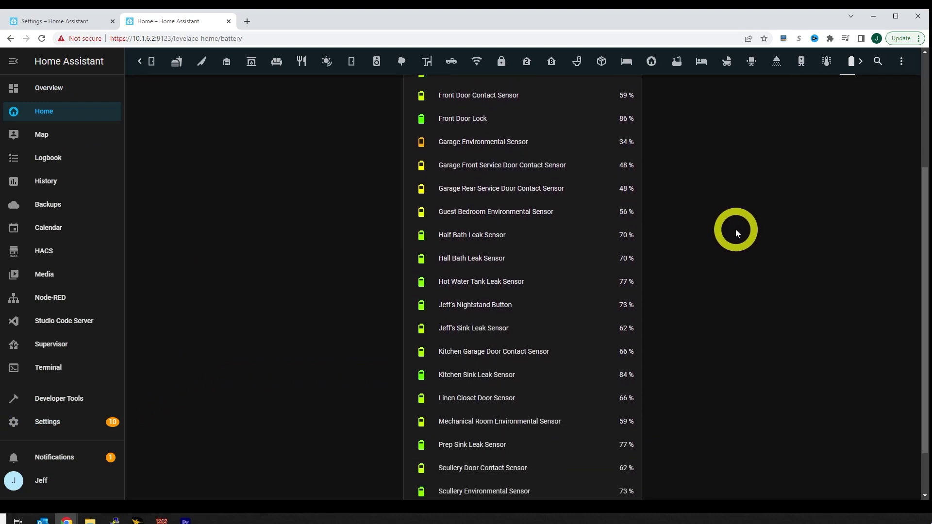
scroll(737, 233, down, 2)
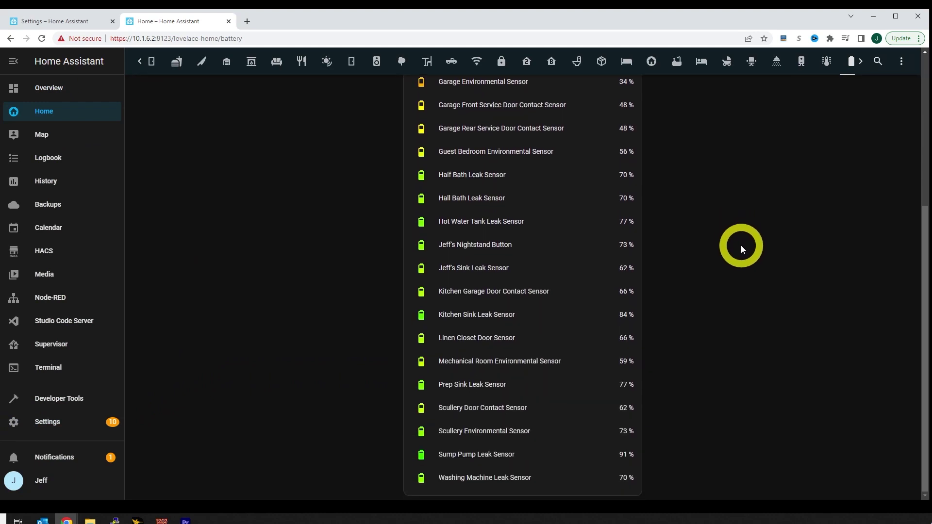
scroll(741, 246, up, 3)
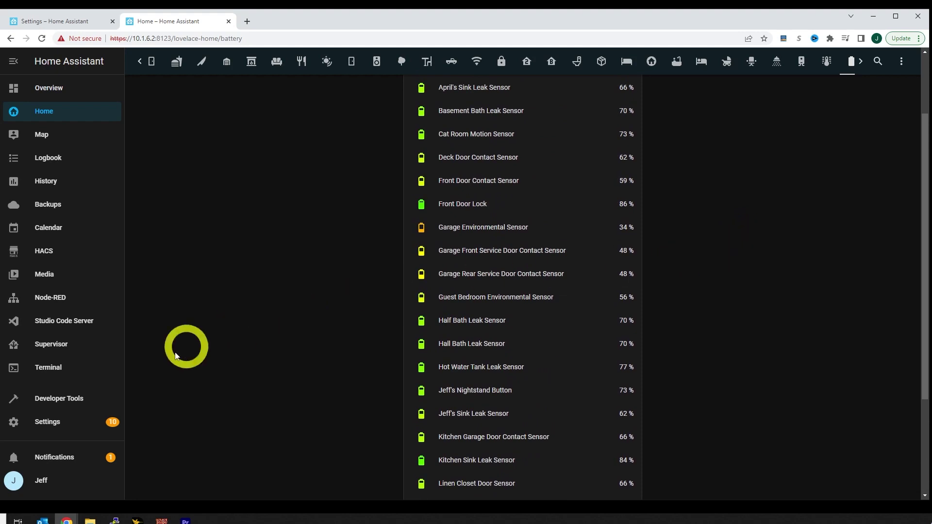
click(53, 426)
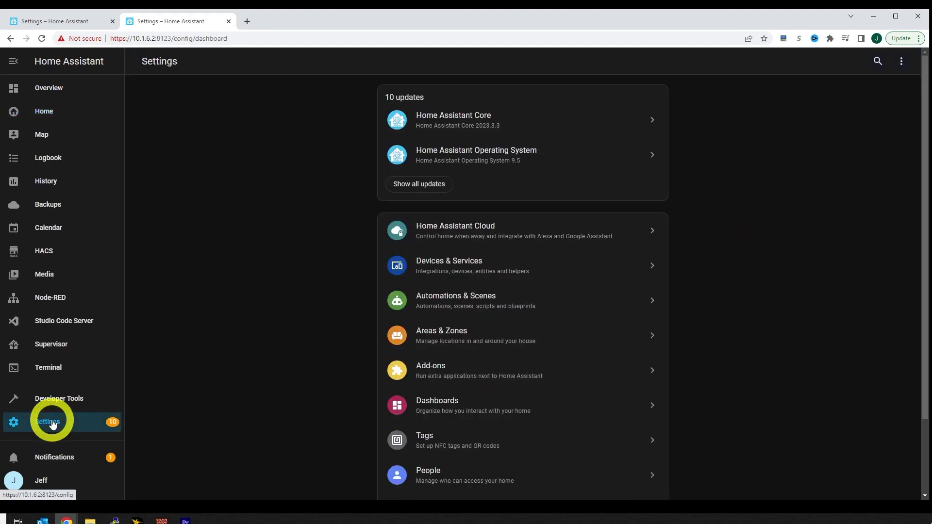
click(469, 299)
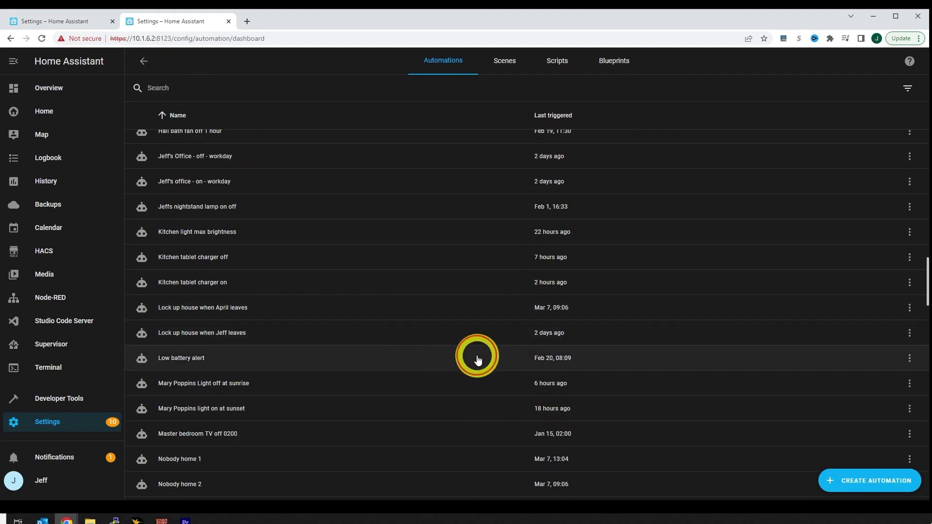
Step: Expand the Low battery alert automation's trigger and Send a notification action, then go to HACS
click(478, 360)
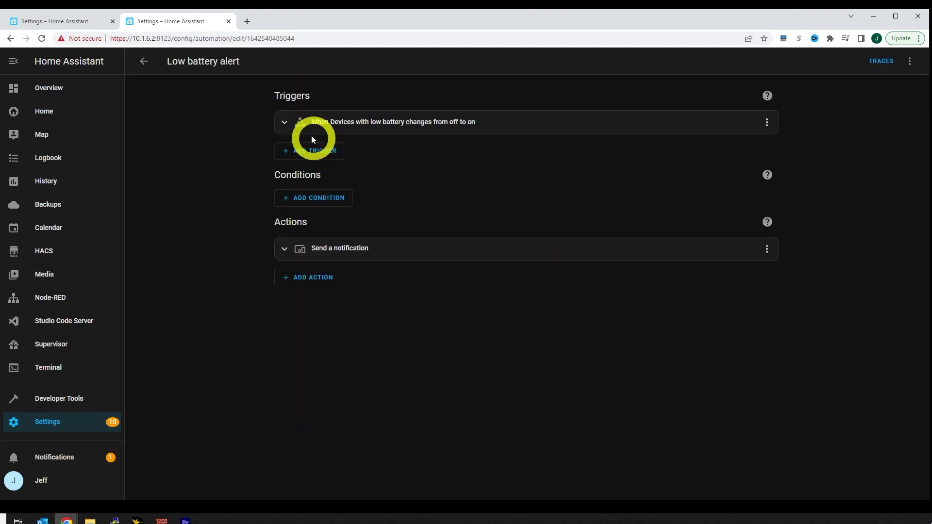
click(290, 124)
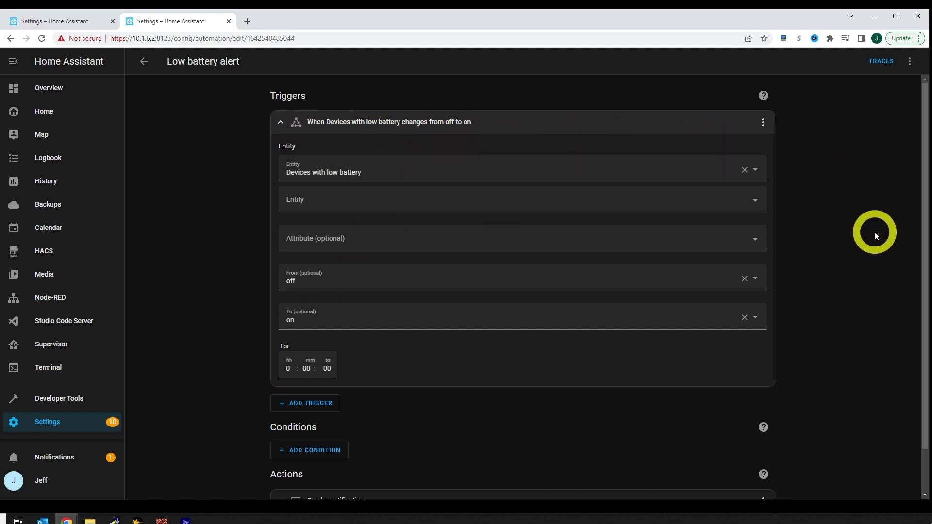
scroll(876, 231, down, 1)
click(297, 464)
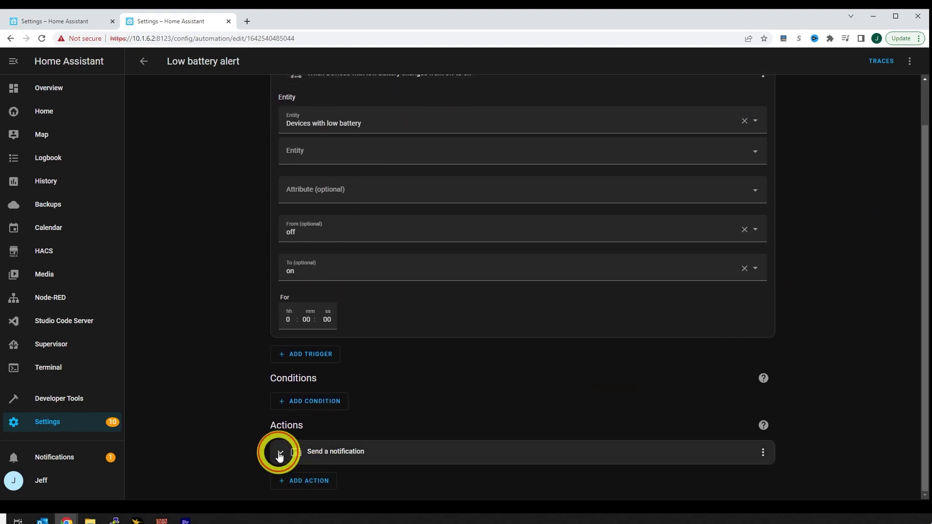
scroll(865, 375, down, 3)
scroll(866, 375, down, 1)
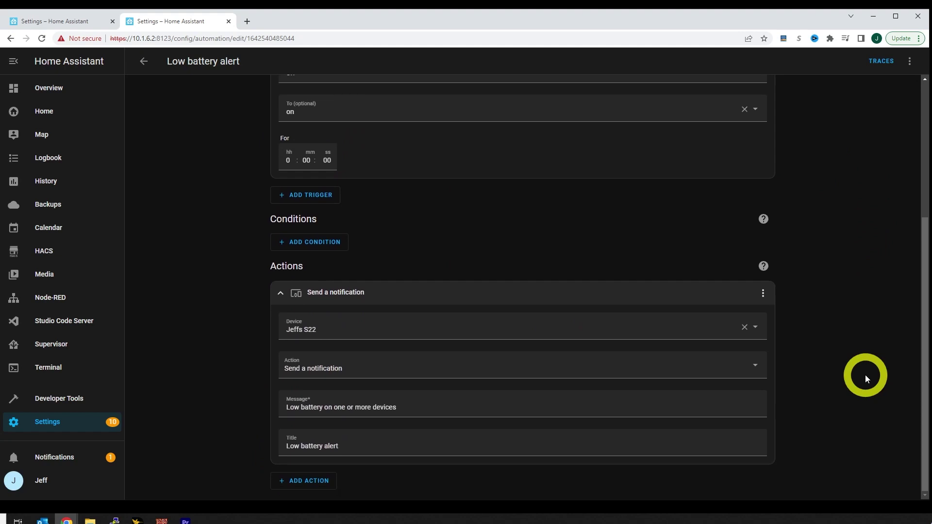
click(45, 182)
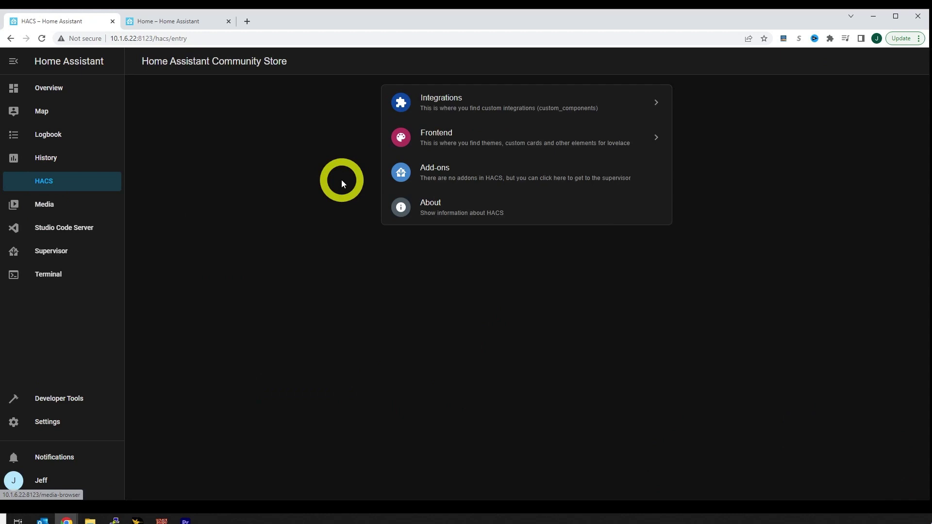
Step: Find Battery State Card by searching 'battery' in HACS Frontend, download it, and reload
click(479, 130)
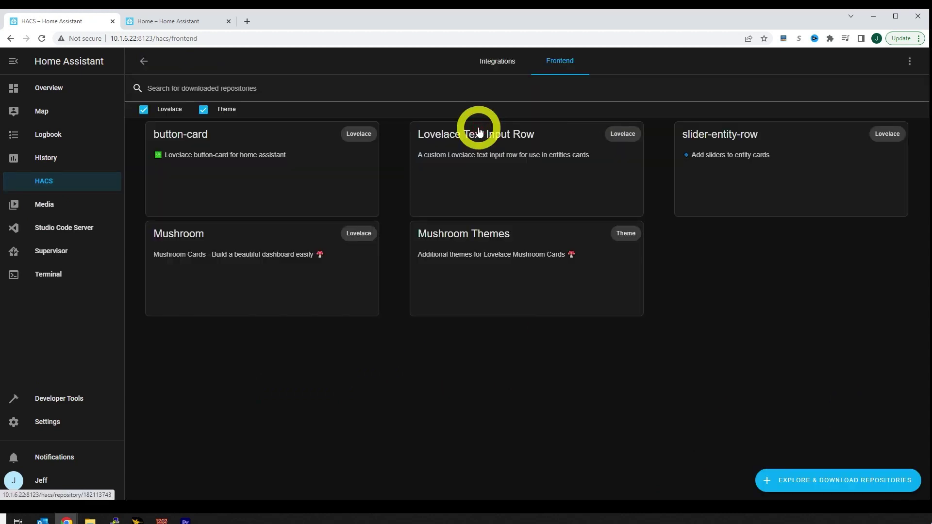
click(833, 479)
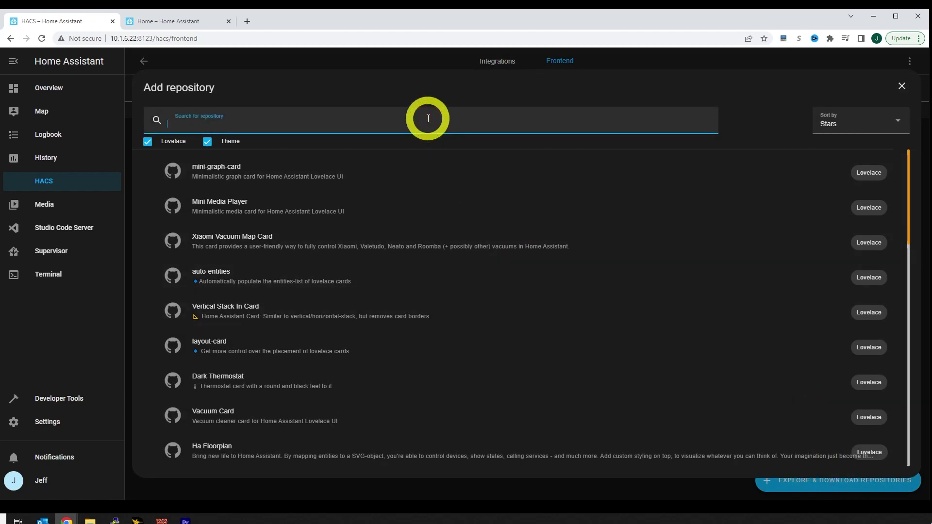
text(battery)
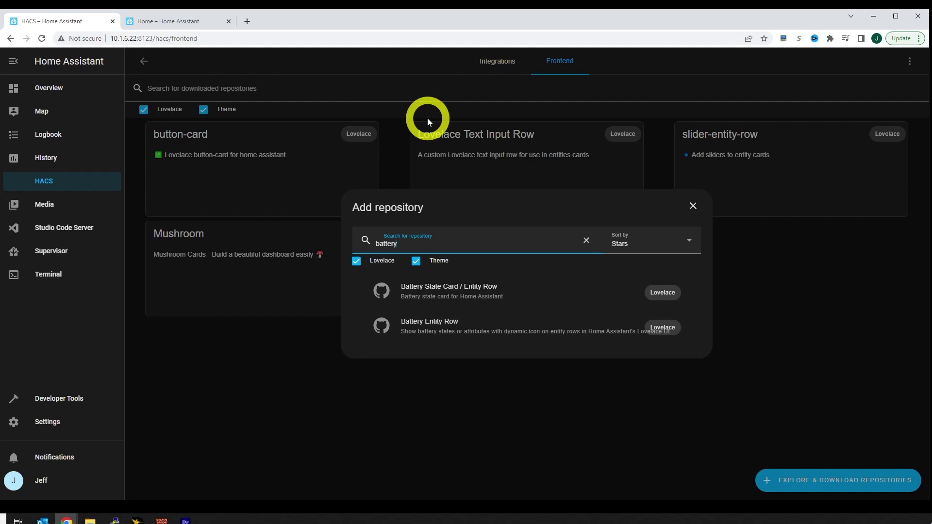
click(465, 294)
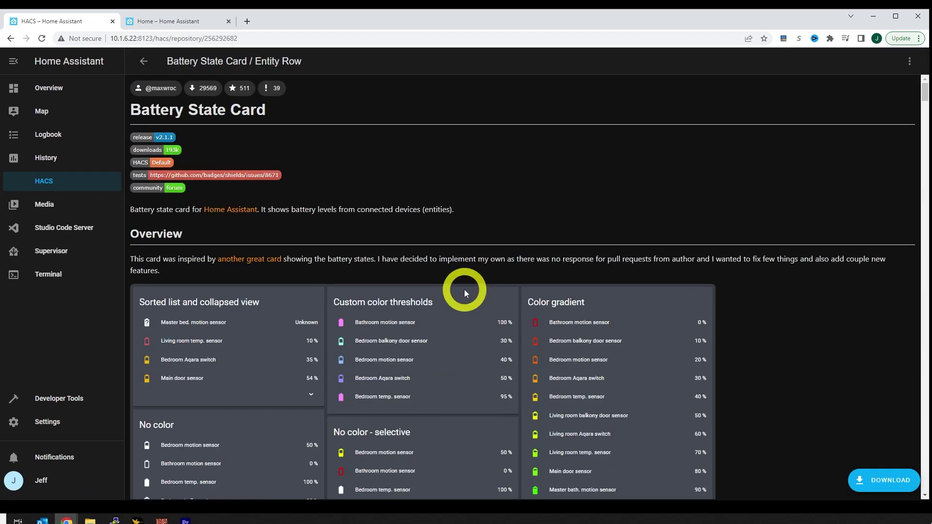
click(886, 484)
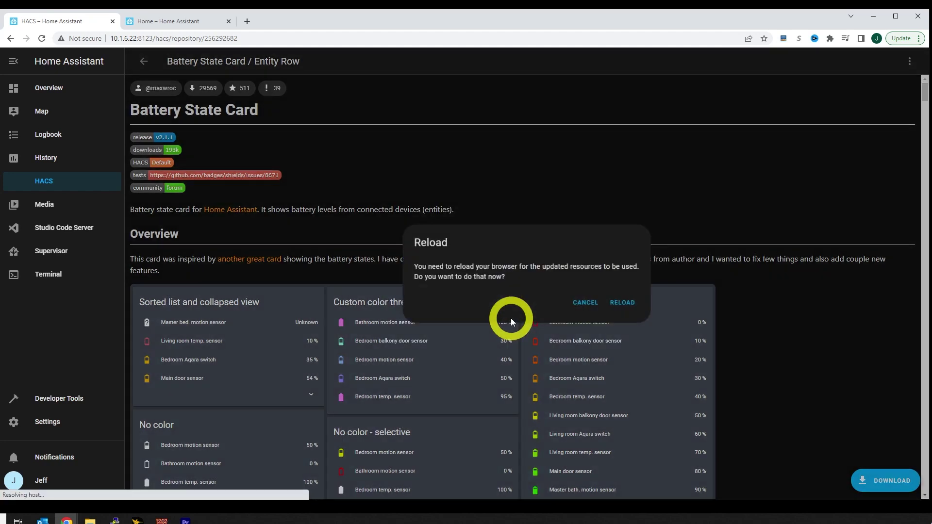
click(644, 311)
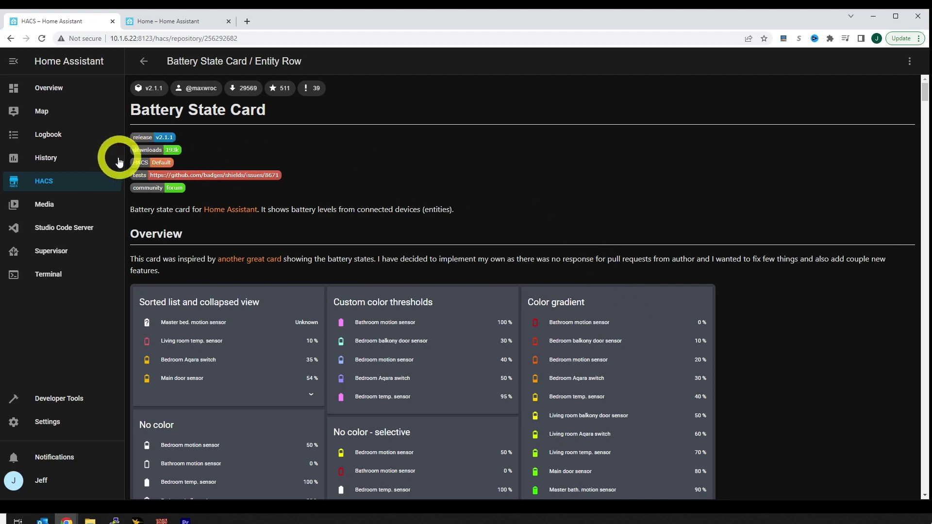
click(59, 92)
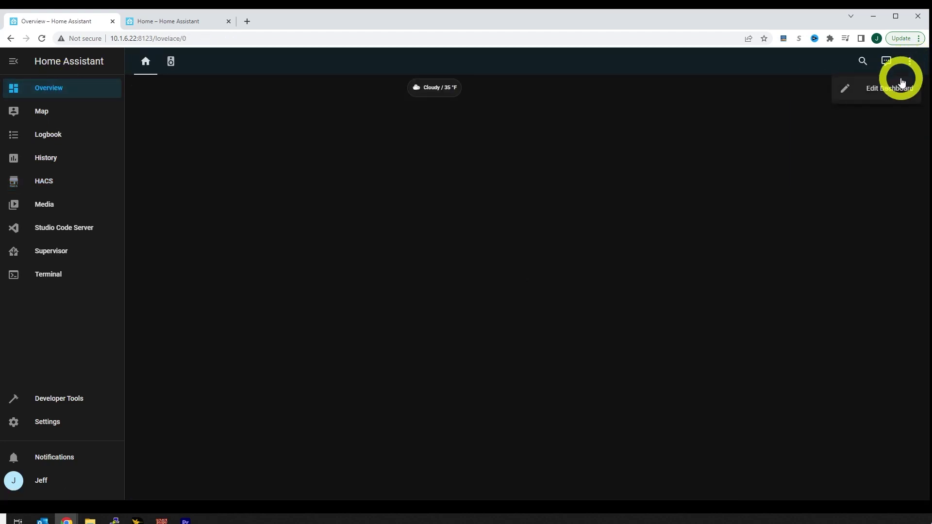
Step: Add a new dashboard view with icon mdi:battery and URL path 'batteries'
click(895, 89)
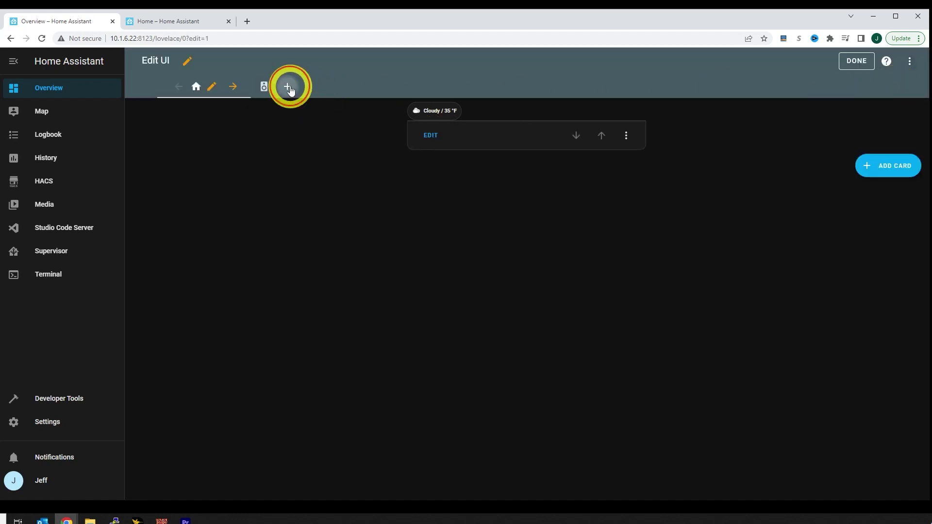
click(289, 88)
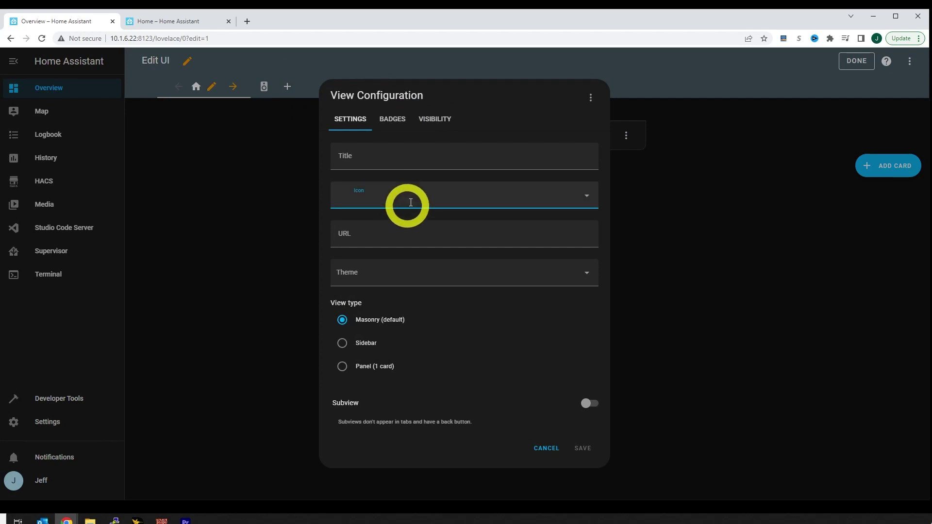
click(413, 201)
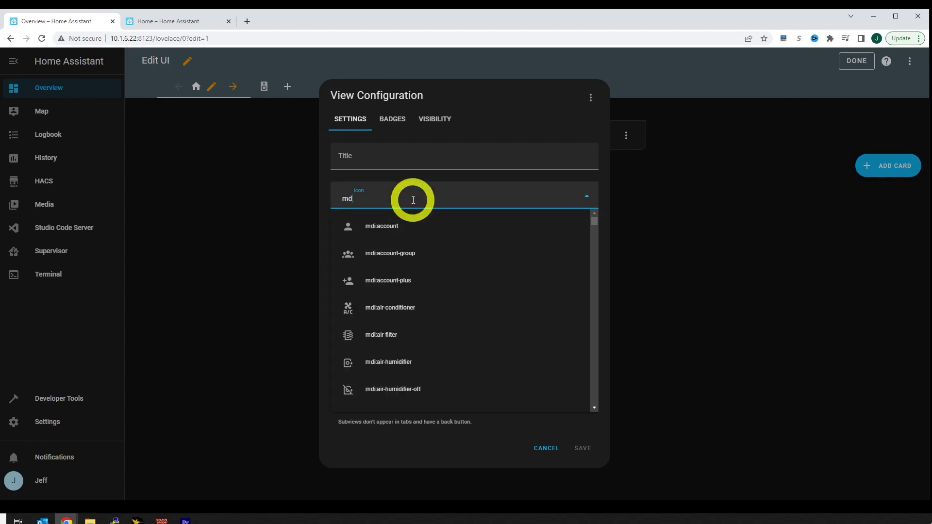
text(mdi:battery)
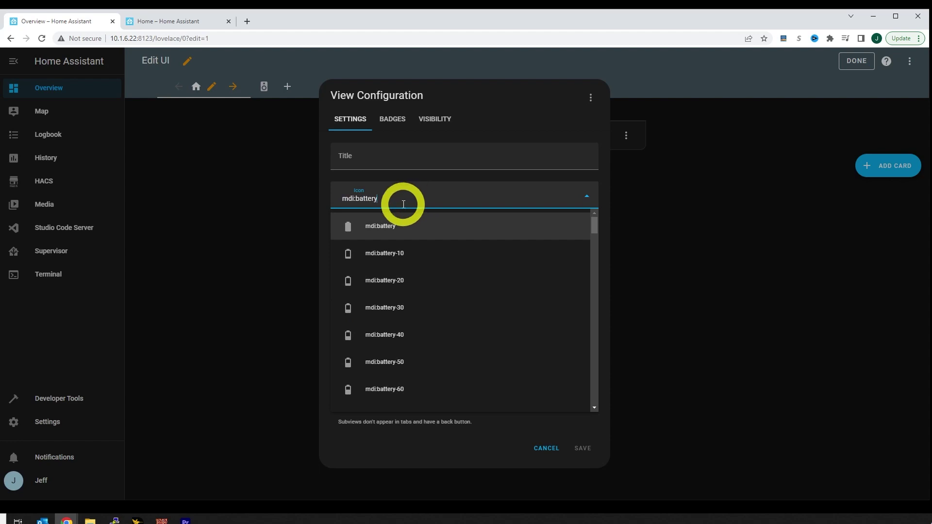
click(392, 225)
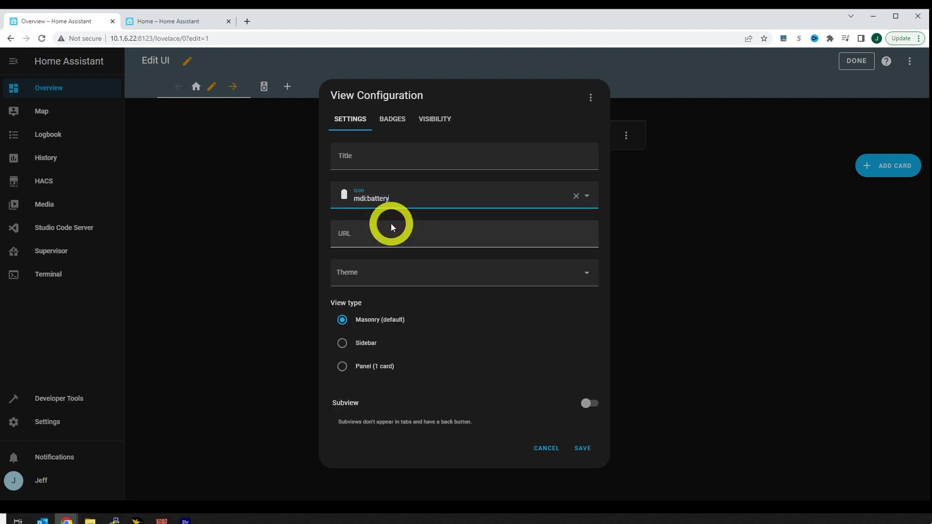
click(390, 237)
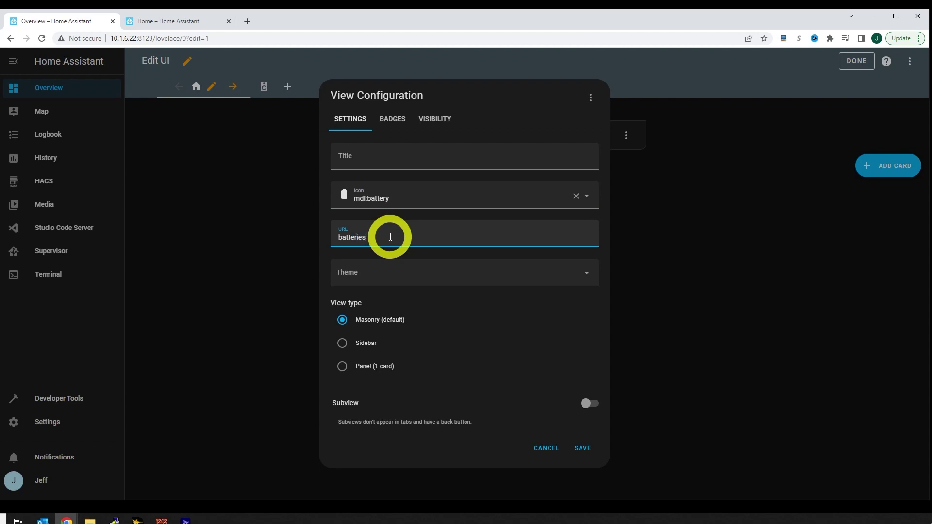
click(583, 449)
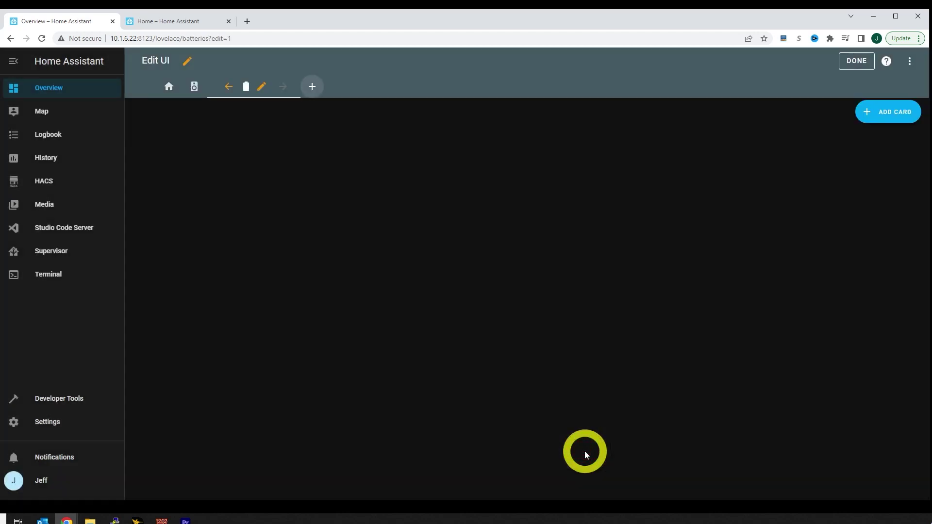
Step: Start a new Entity card in the YAML code editor and clear its default config
click(901, 119)
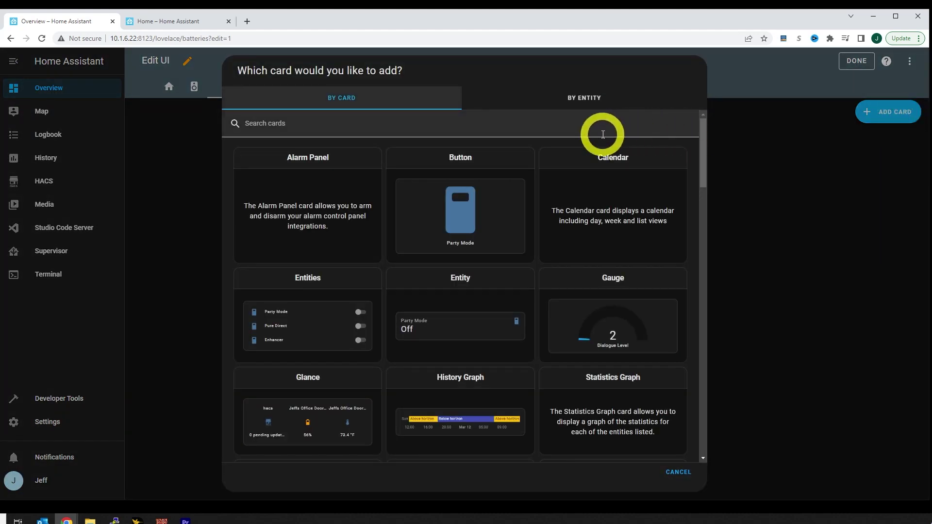
click(480, 287)
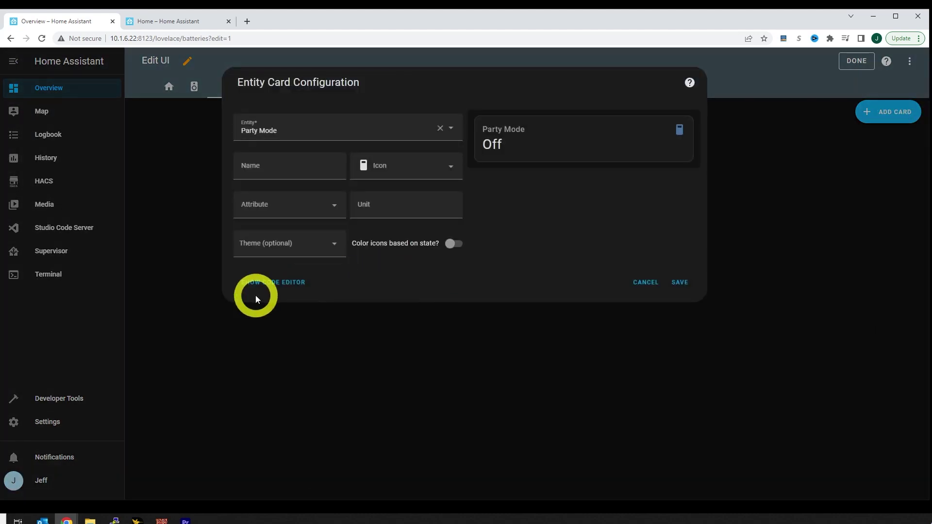
click(266, 286)
drag(365, 146, 262, 127)
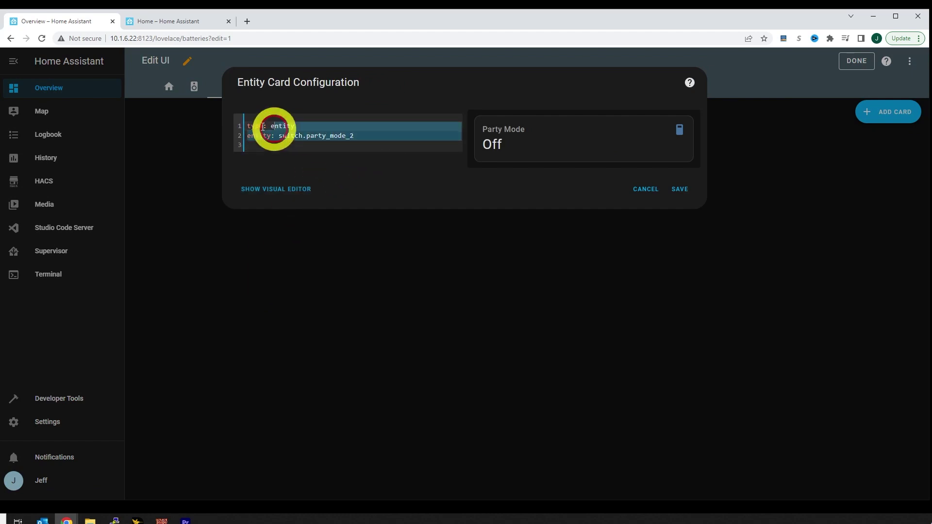
key(BackSpace)
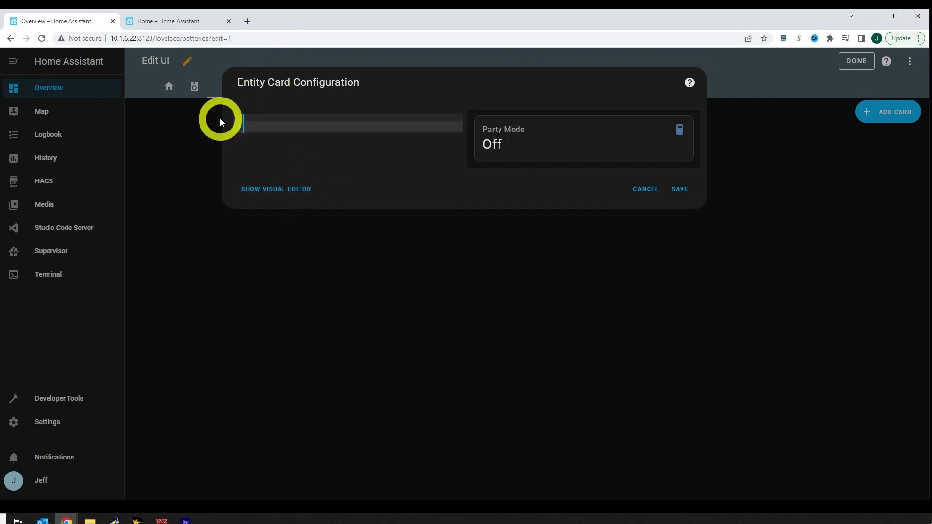
Step: Set the card type to custom:battery-state-card with color gradient '#ff0000', '#ffff00', '#00ff00'
text(type: custom:battery-state-card)
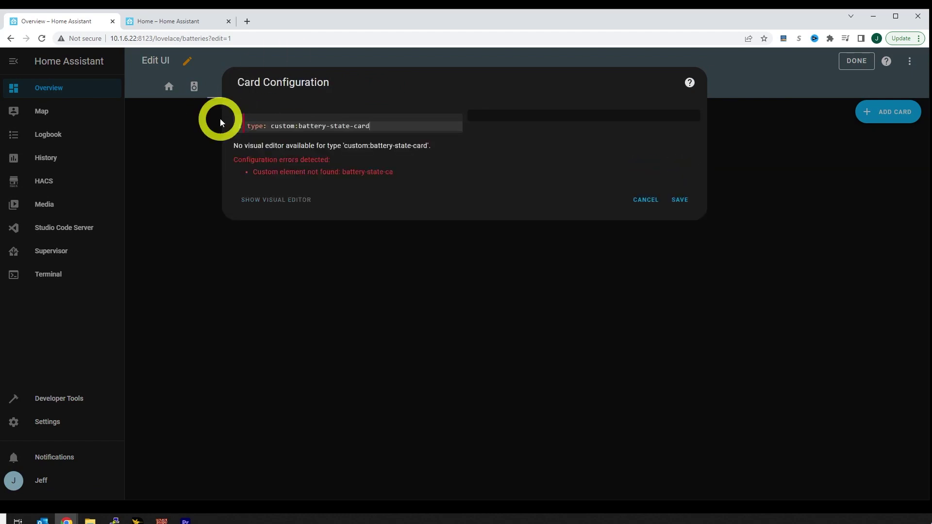
key(Return)
text(color_gradient:)
key(Return)
text(- )
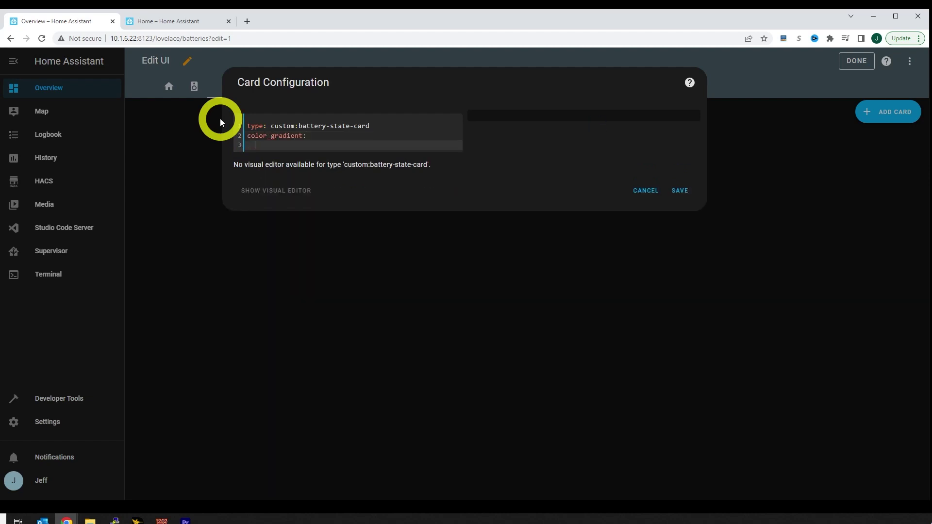
text('#ff0000')
key(Return)
text(- '#ffff00')
key(Return)
text(- '#)
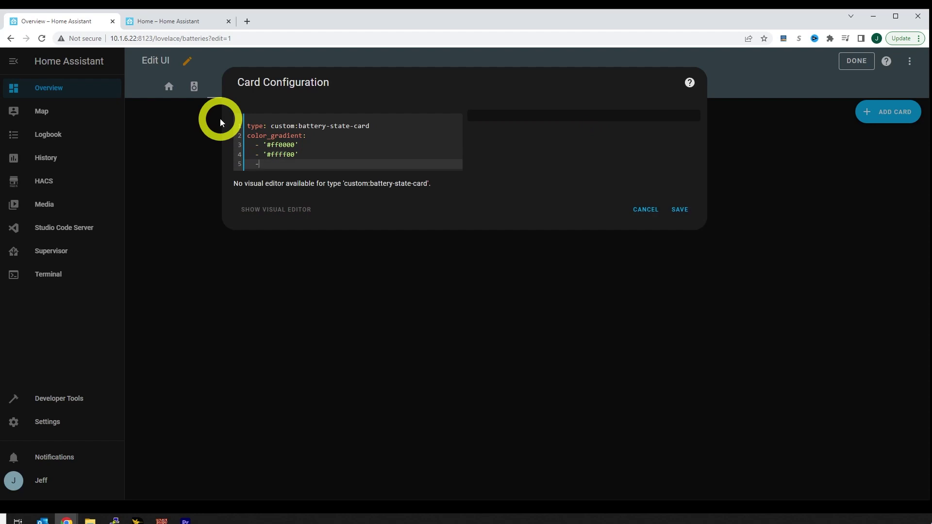
text(00ff00')
key(Return)
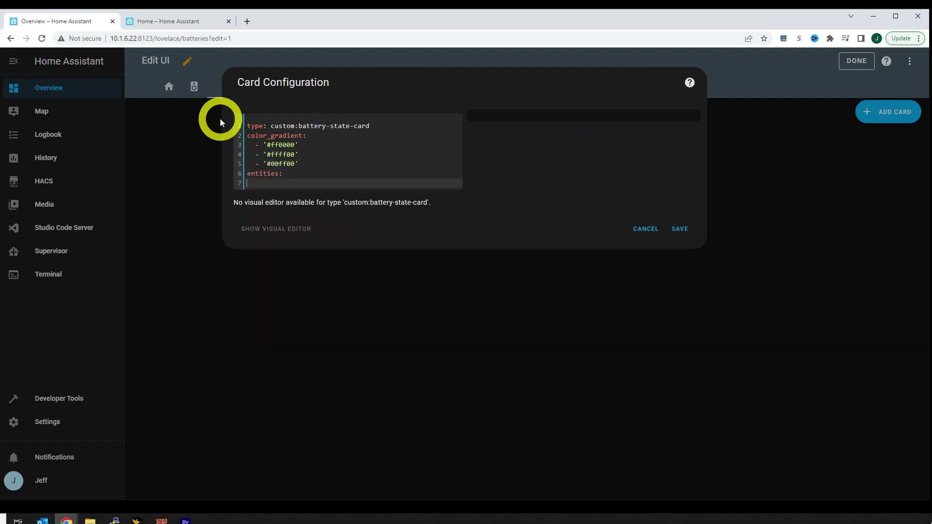
Step: Add the lumi magnet battery entity named 'Office Contact Sensor', save the card, and finish editing
text(- entity: sensor)
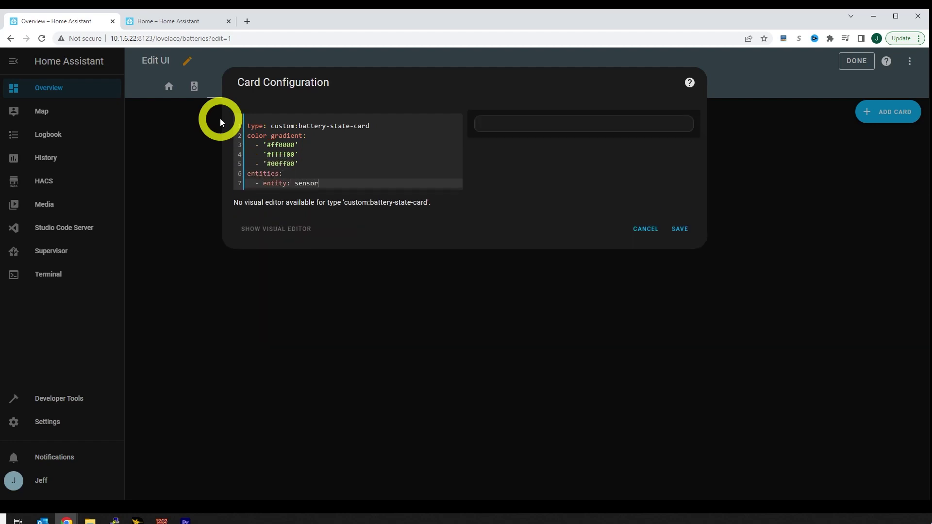
key(Down)
key(Return)
key(Return)
text(name: Jeff's offi)
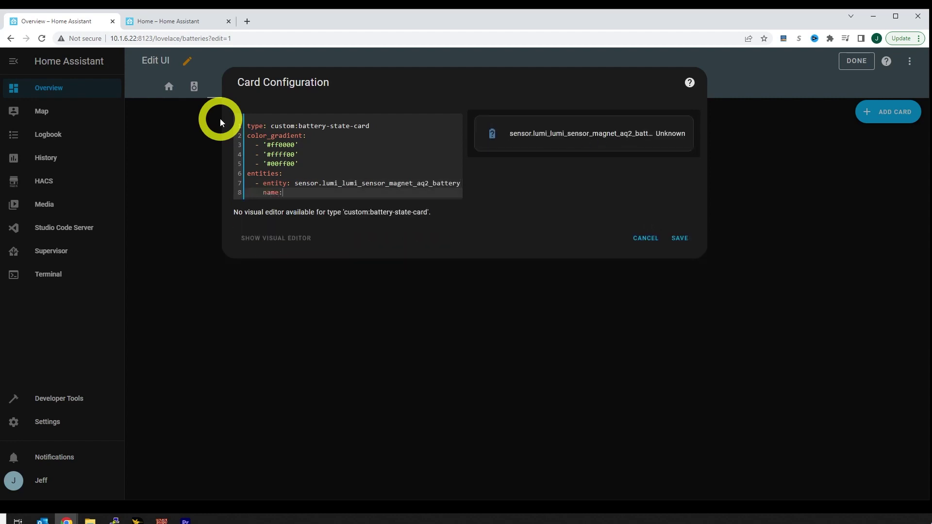
key(BackSpace)
key(BackSpace)
key(BackSpace)
key(BackSpace)
text(Office Contact Sensor)
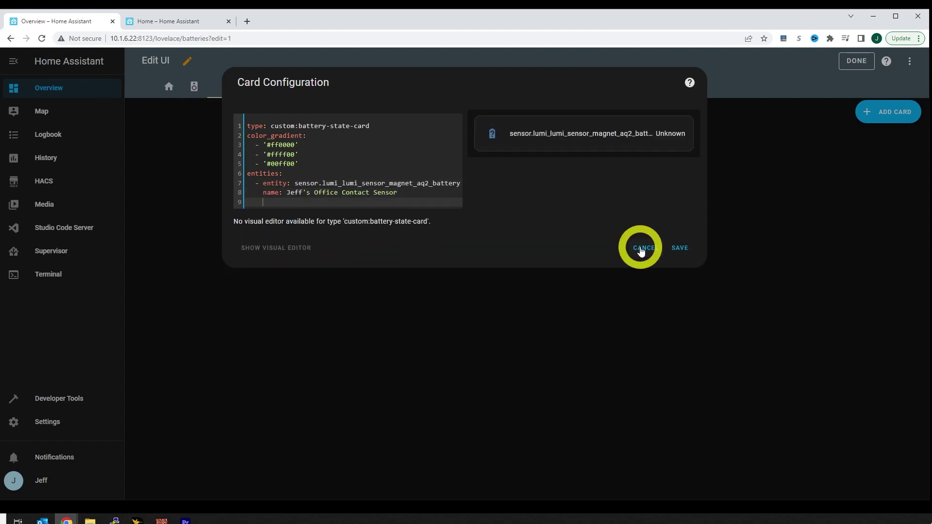
click(680, 246)
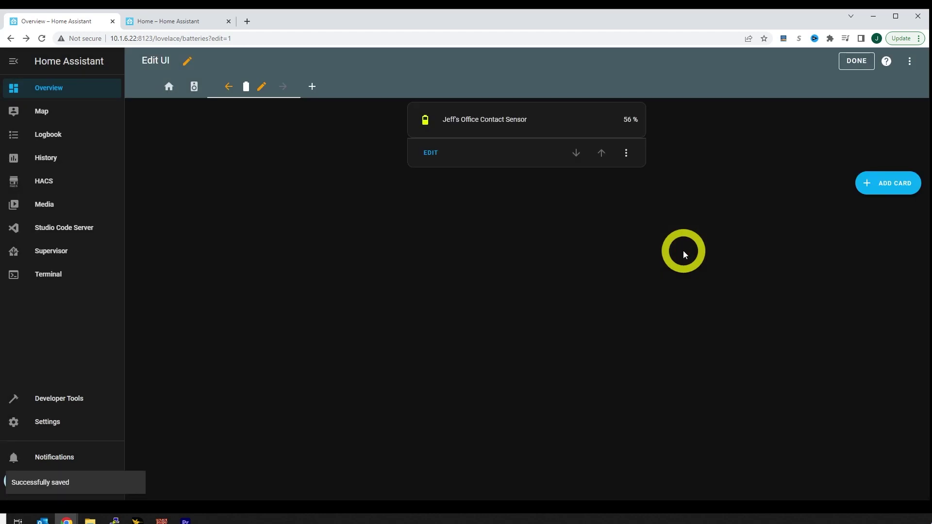
click(857, 61)
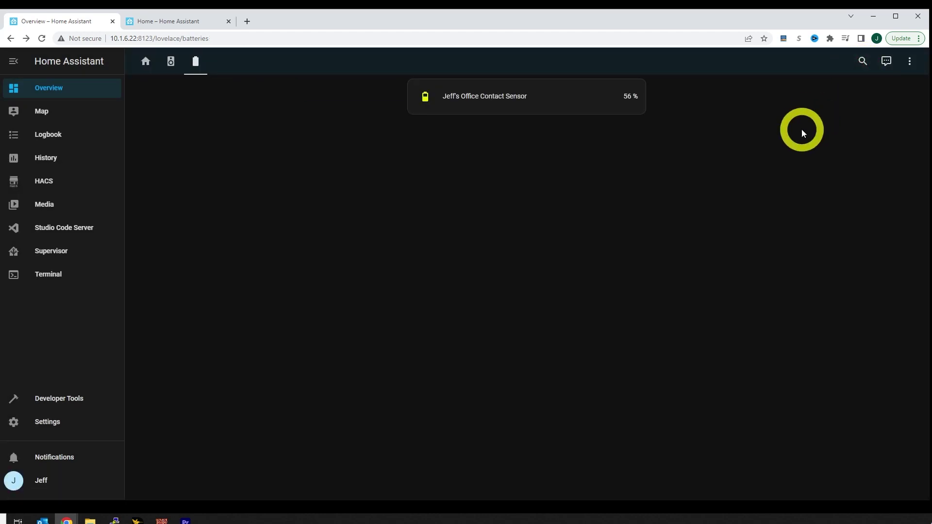
click(80, 233)
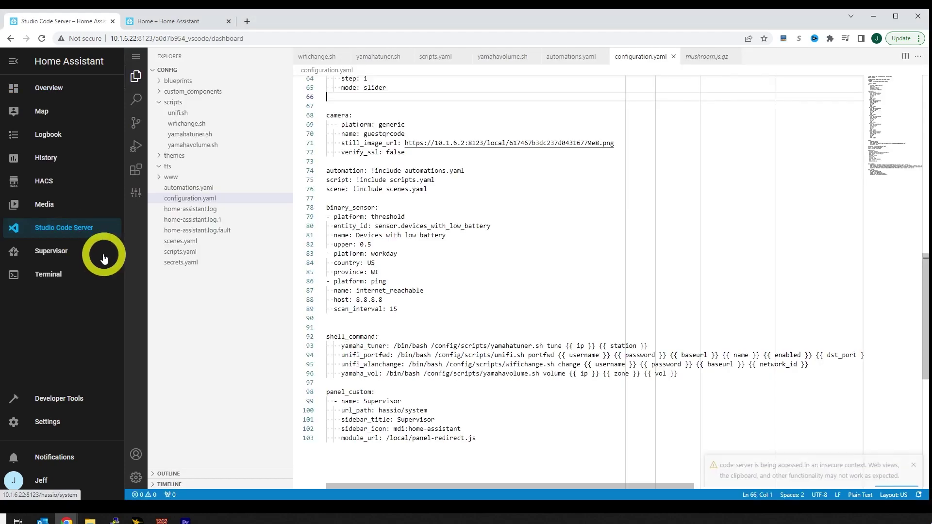
Step: Add a 'sensor:' section with '- platform: template' below the binary_sensor block in configuration.yaml
scroll(498, 285, down, 1)
click(498, 285)
key(Return)
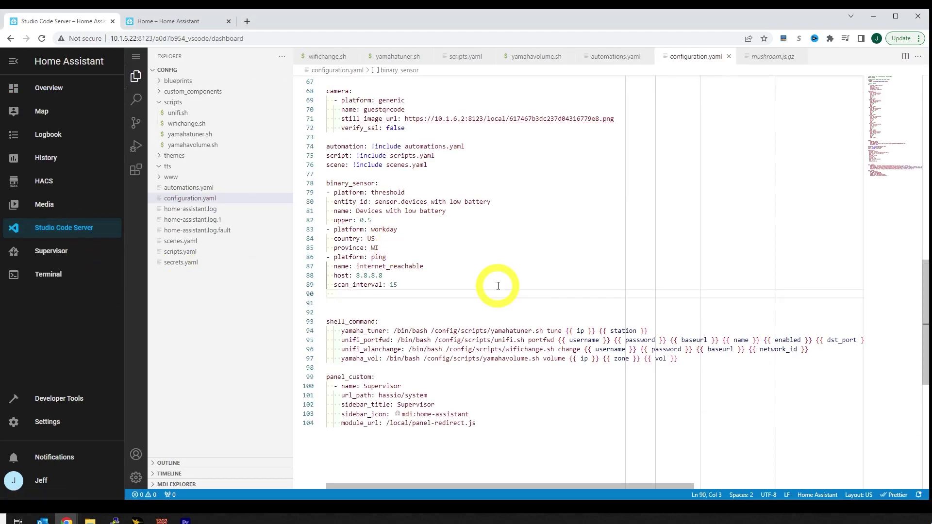
key(Return)
key(BackSpace)
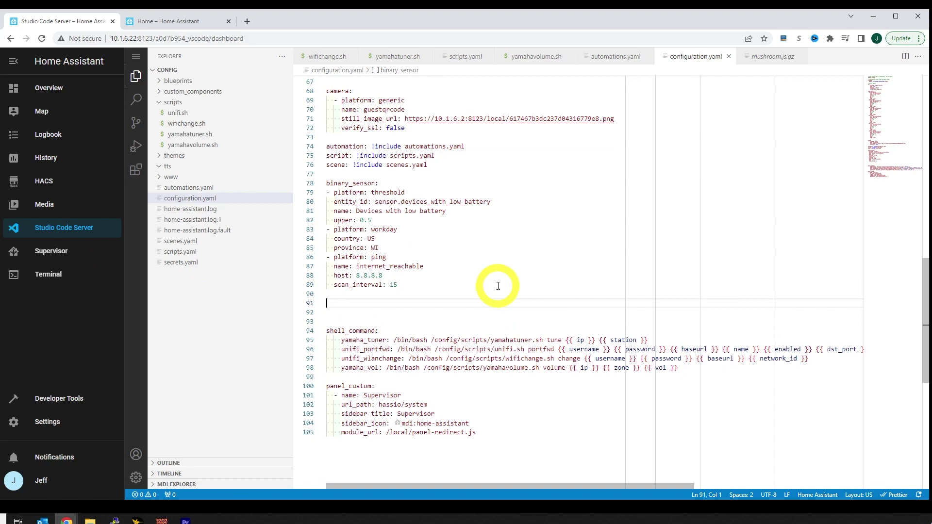
text(sensor:)
key(Return)
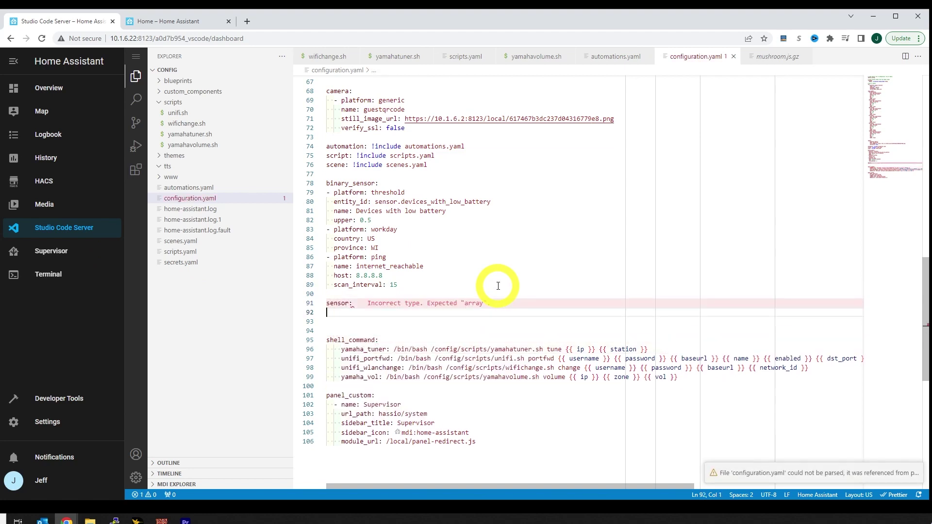
text(- platfo)
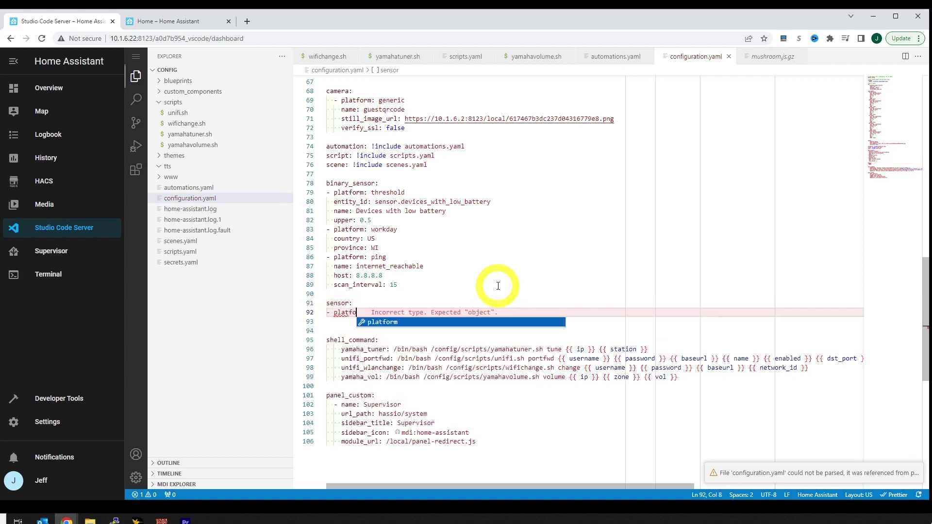
text(rm: templ)
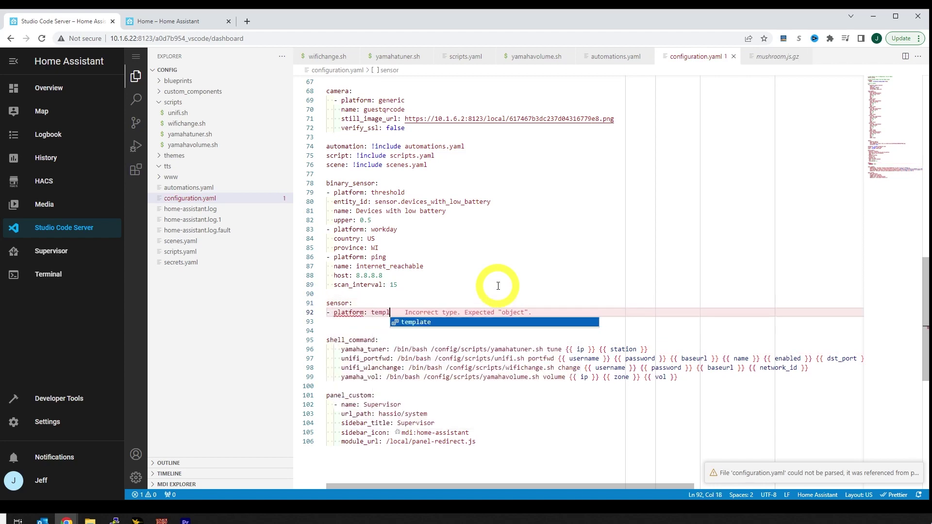
text(ate)
Step: Add 'sensors:' and paste the devices_with_low_battery template sensor counting batteries at or below 10
key(Return)
key(Return)
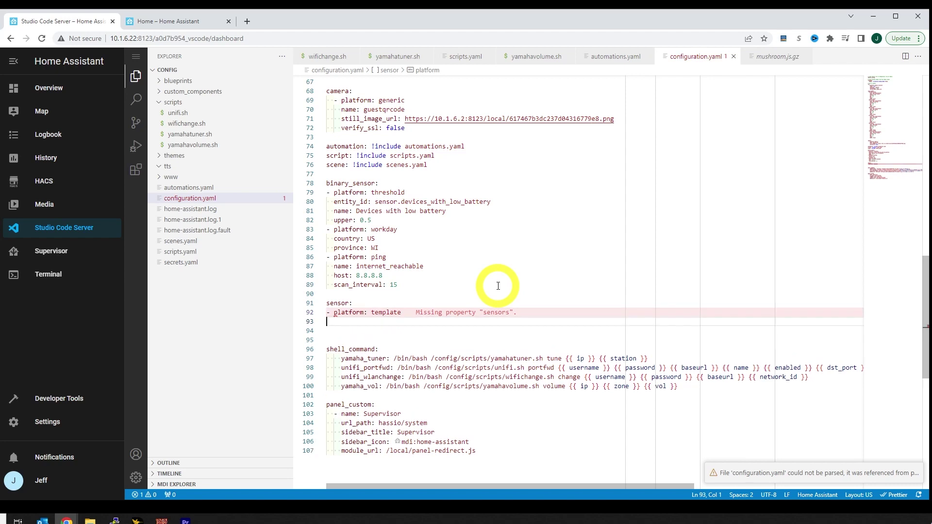
text(sensors:)
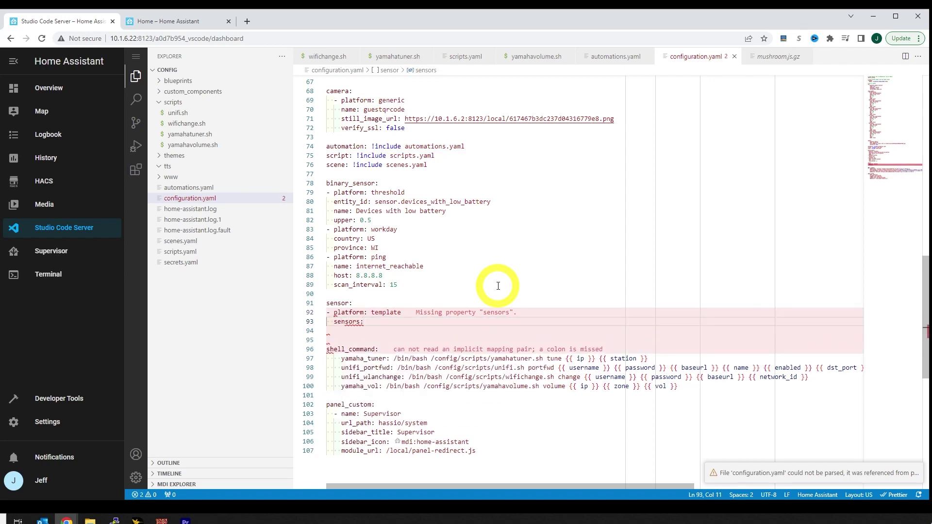
key(Return)
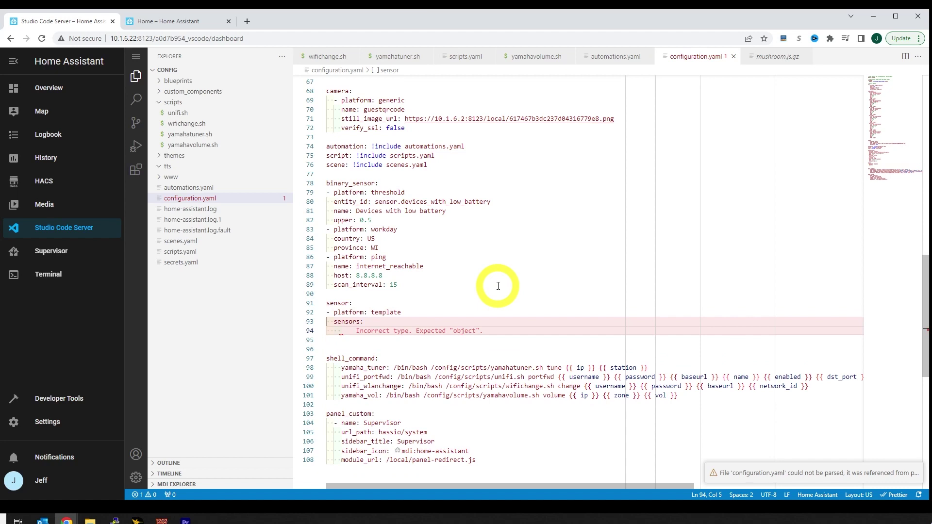
key(ctrl+v)
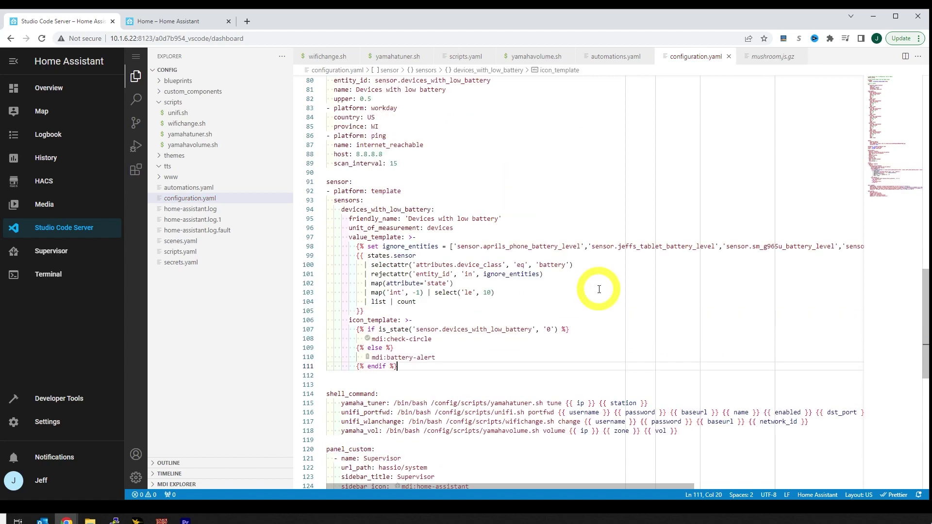
scroll(629, 475, up, 4)
drag(455, 368, 873, 368)
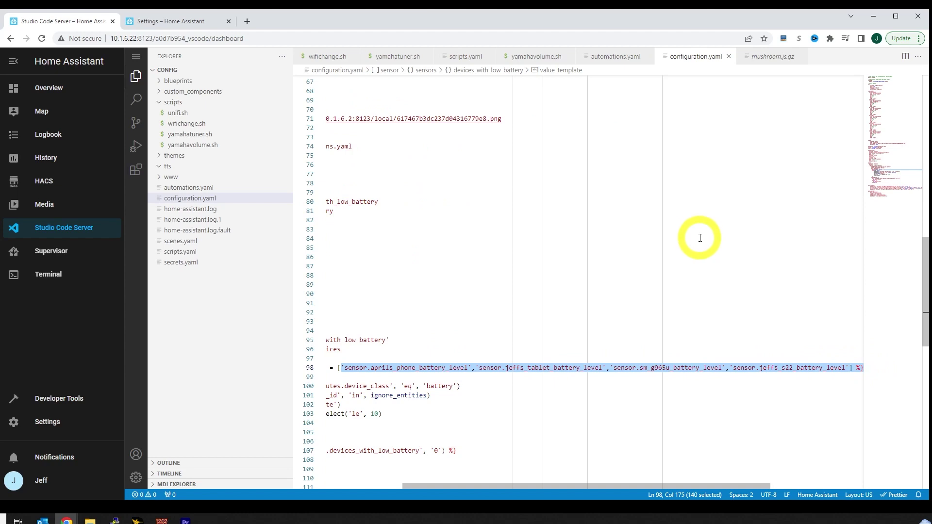
Step: Review the ignore_entities list and the threshold binary sensor lines in configuration.yaml
click(668, 258)
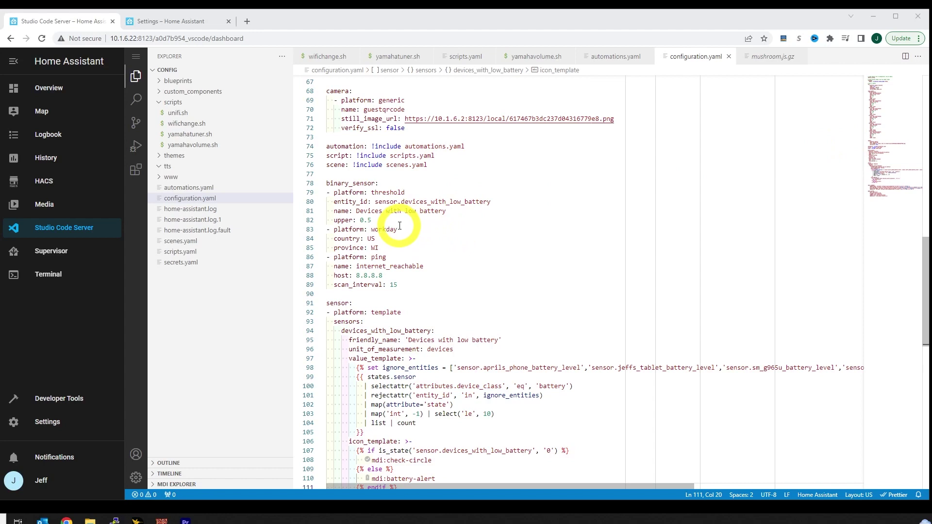
drag(389, 221, 329, 193)
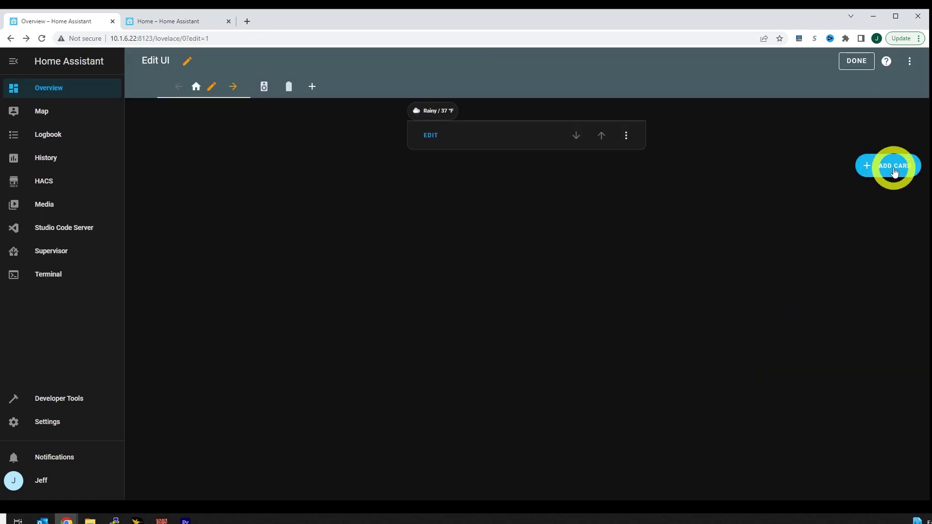
Step: Add a Horizontal Stack card containing a Custom: Mushroom Template Card to the home view
click(895, 172)
click(491, 132)
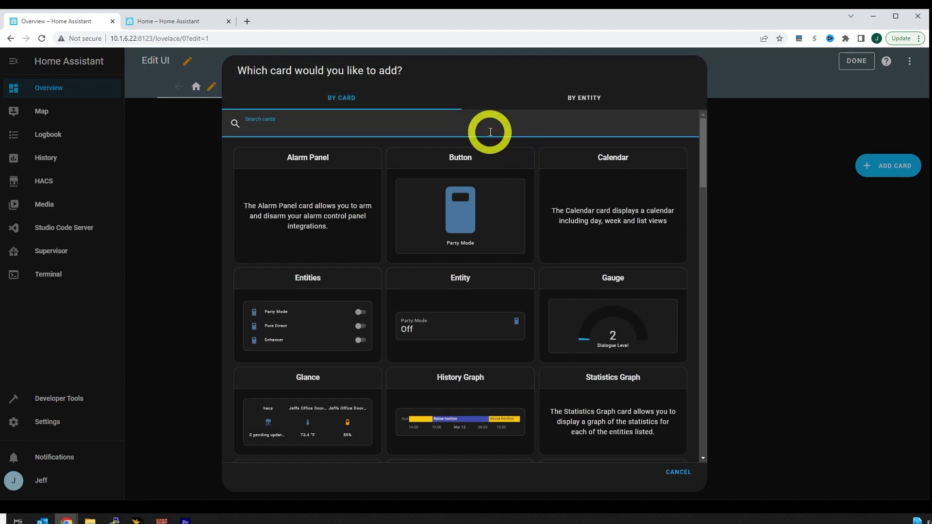
text(horizon)
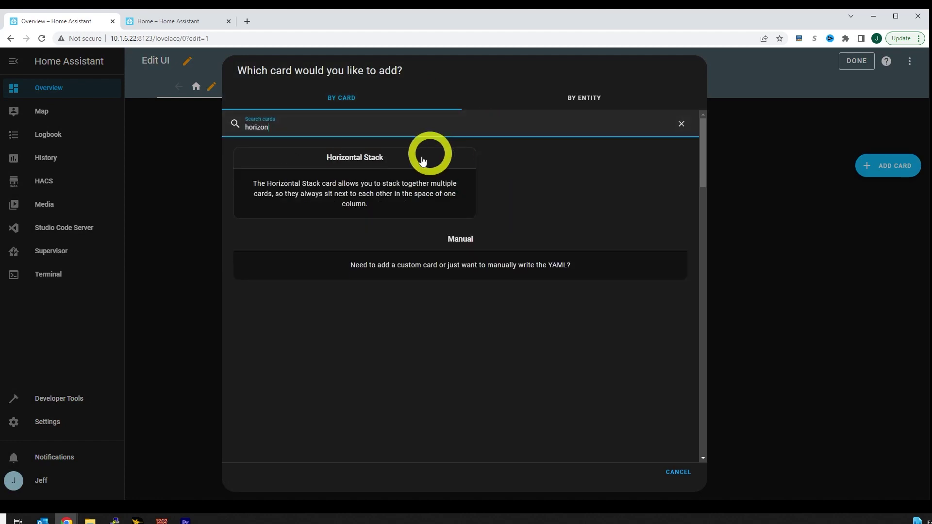
click(392, 176)
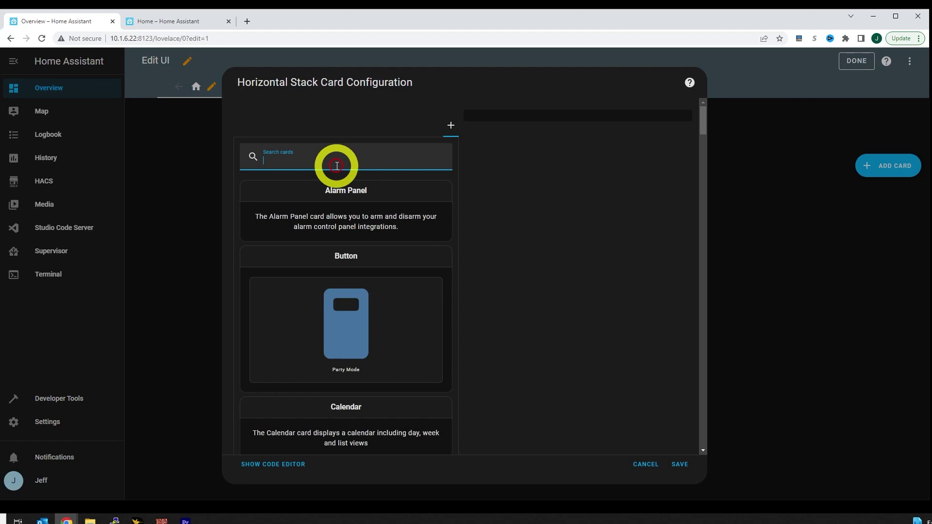
text(temp)
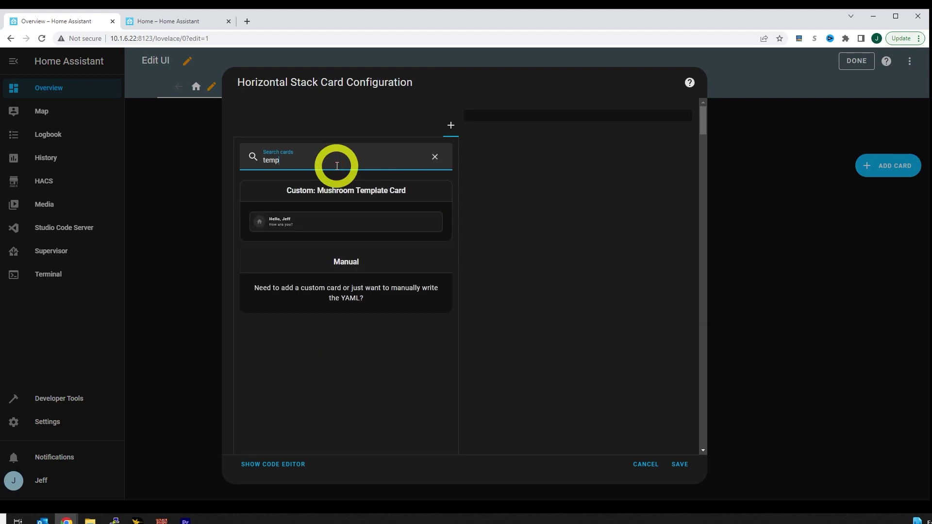
click(328, 215)
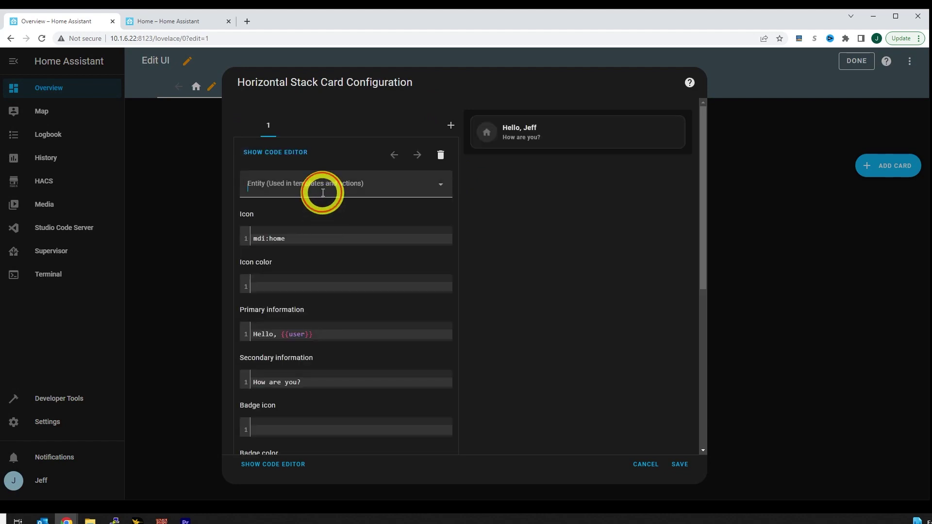
Step: Link the template card to Devices with low battery and paste the battery icon and red-when-low colour templates
click(323, 192)
text(binary)
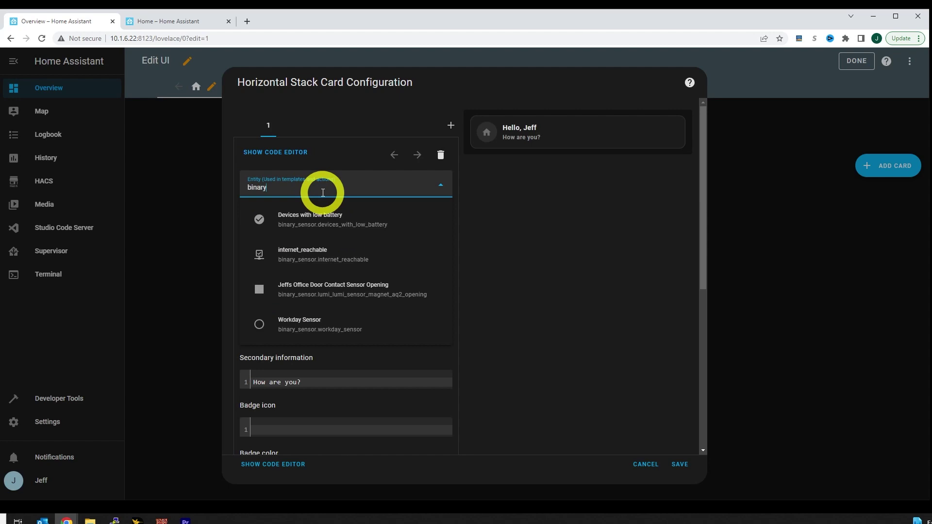
click(314, 231)
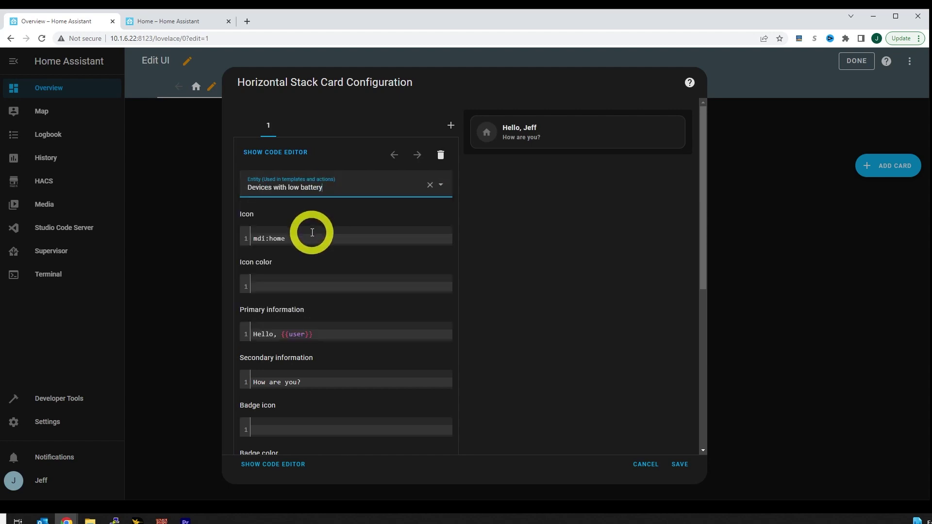
drag(303, 243, 239, 242)
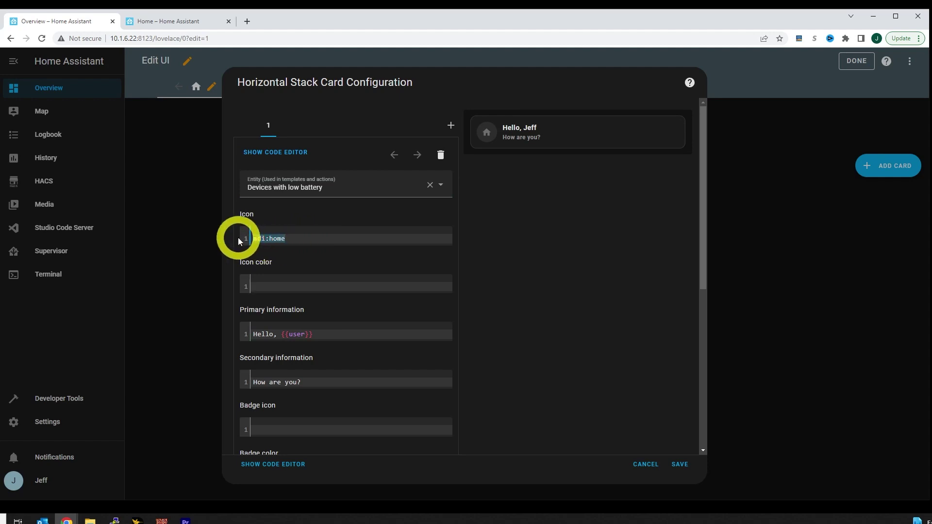
text({% if is_state('binary_sensor.devices_with_low_battery', 'on') %} mdi:battery-10 {% else %} mdi:battery {% endif %})
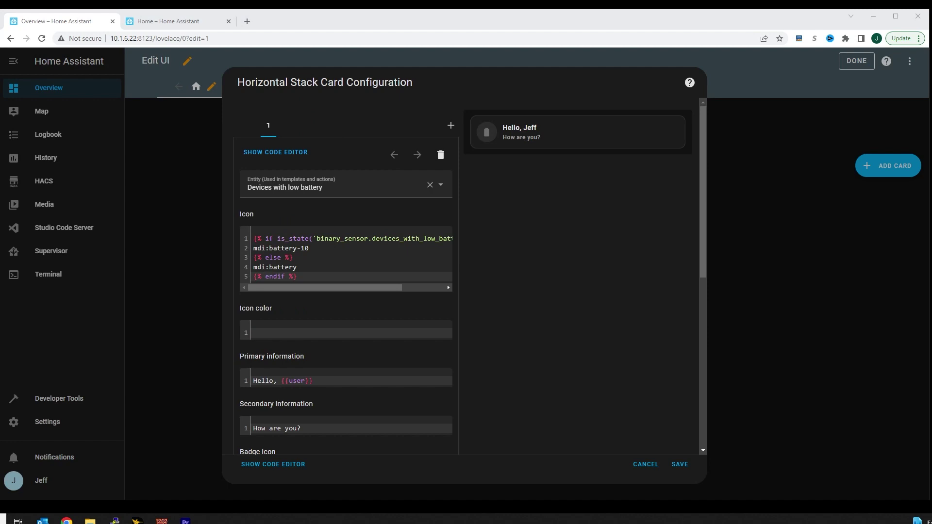
click(304, 334)
key(ctrl+v)
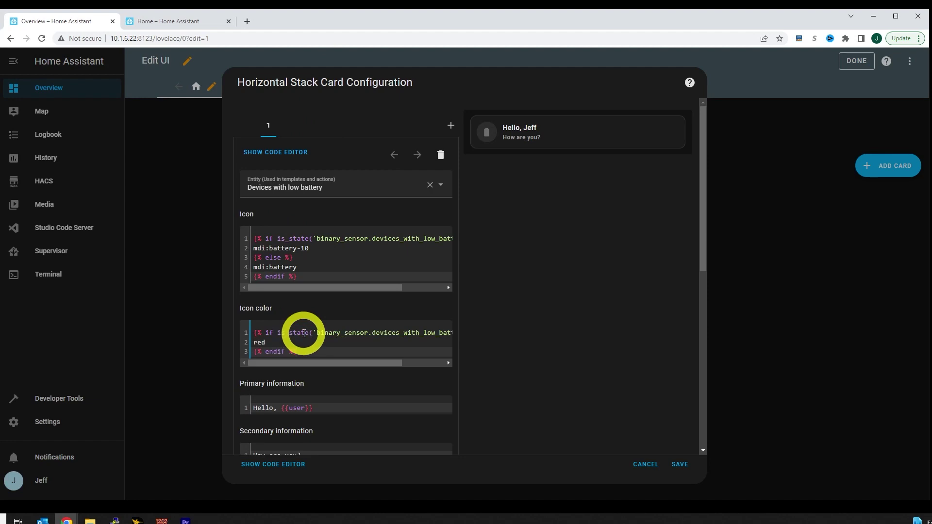
Step: Set the primary text to Batteries and clear the 'How are you?' secondary text
scroll(304, 334, down, 2)
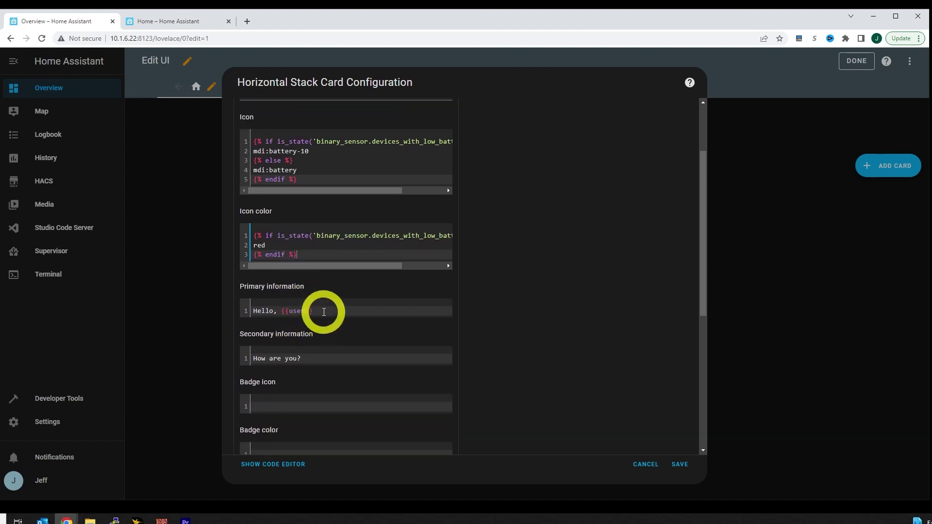
drag(323, 308, 214, 312)
key(BackSpace)
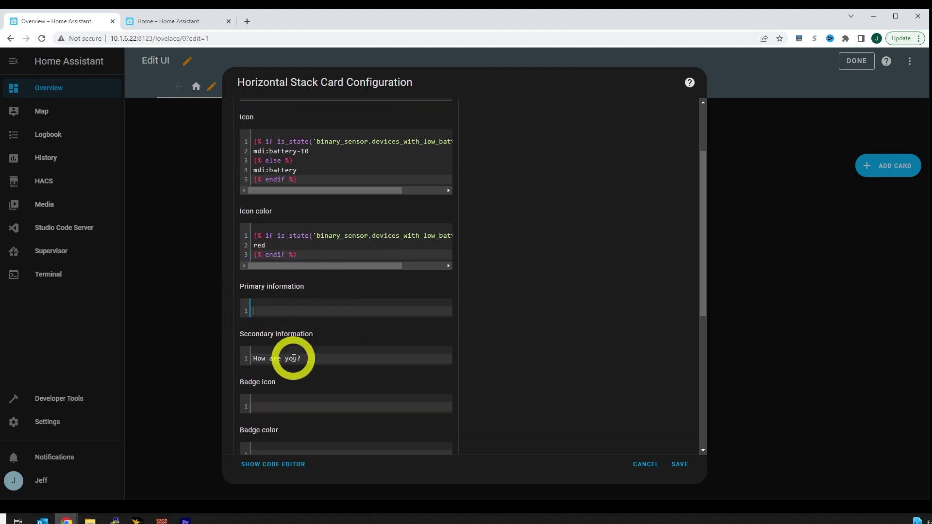
drag(306, 359, 246, 366)
key(BackSpace)
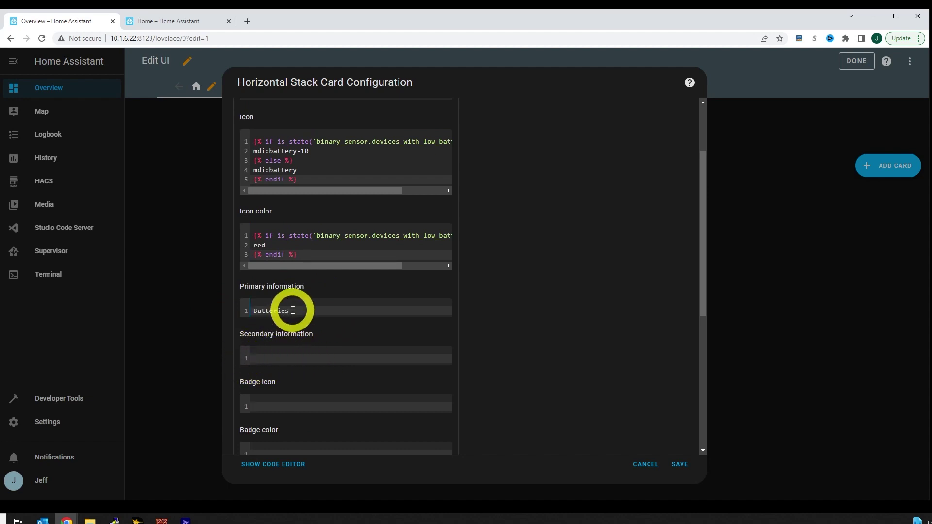
Step: Give the card a vertical layout and a tap action navigating to /lovelace/batteries
scroll(348, 329, down, 5)
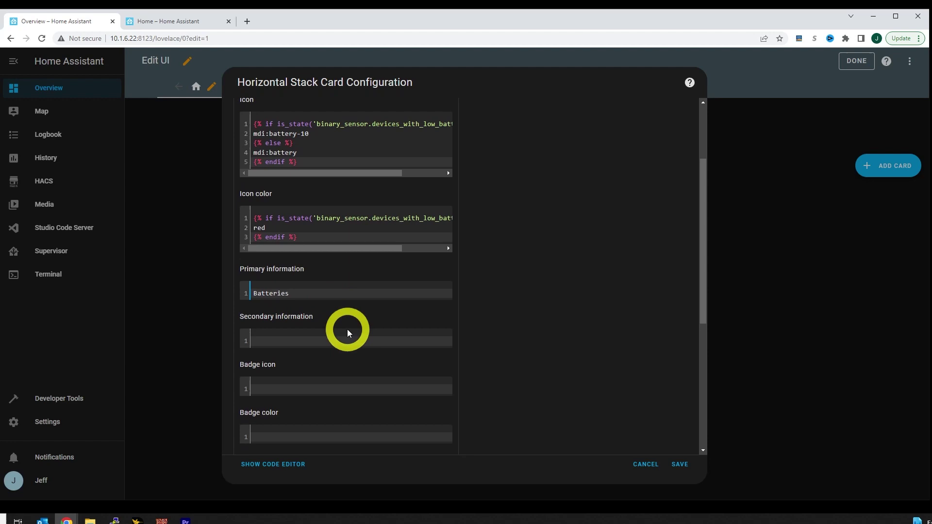
click(330, 308)
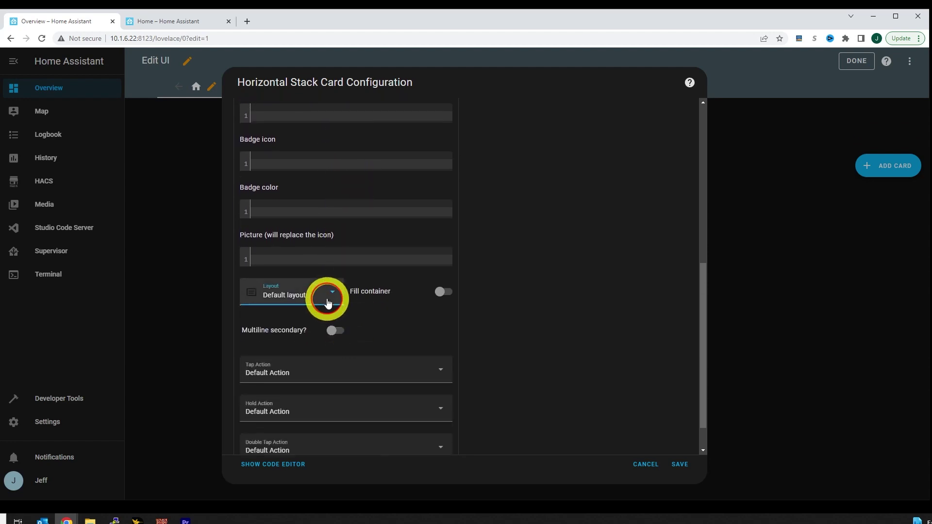
click(286, 371)
click(285, 372)
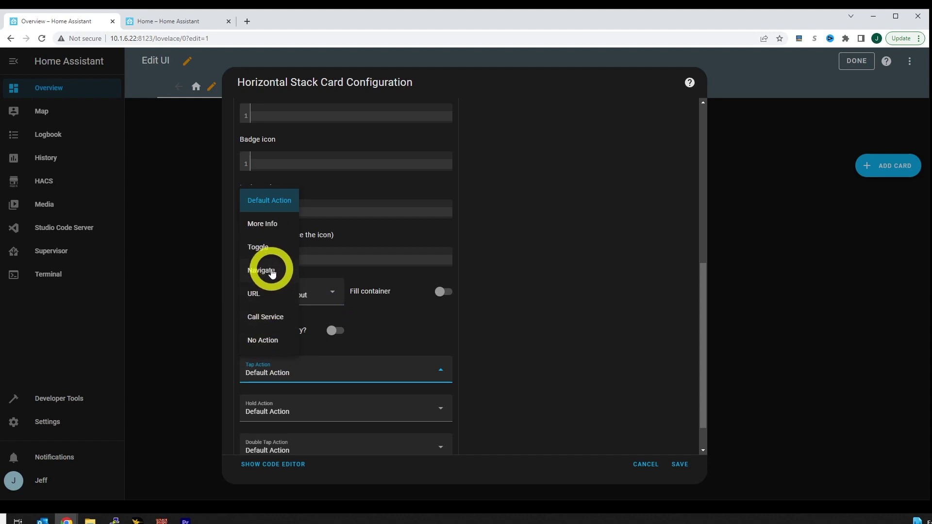
click(267, 270)
click(287, 399)
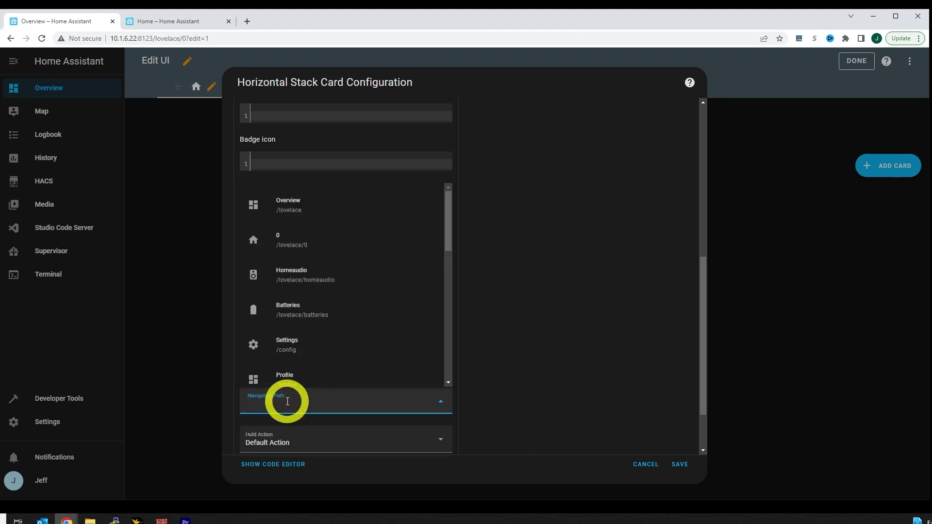
text(batteries)
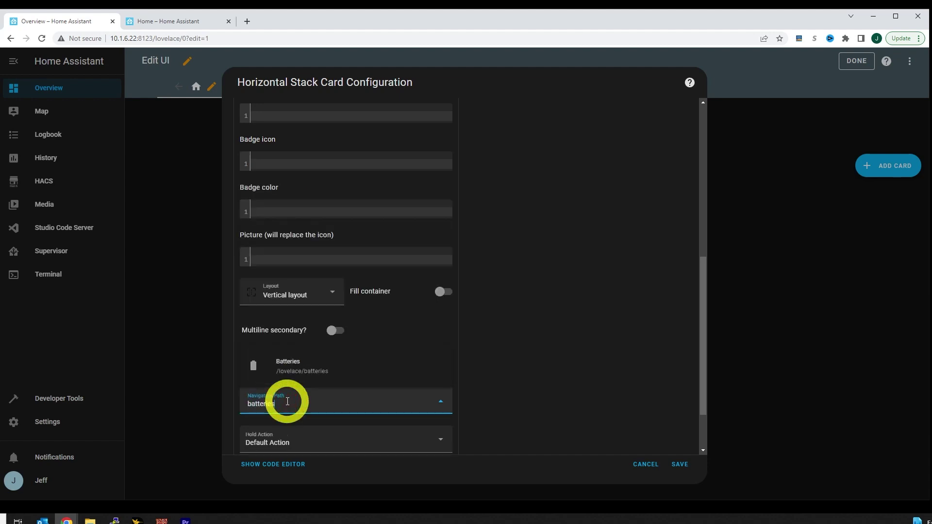
scroll(288, 401, down, 2)
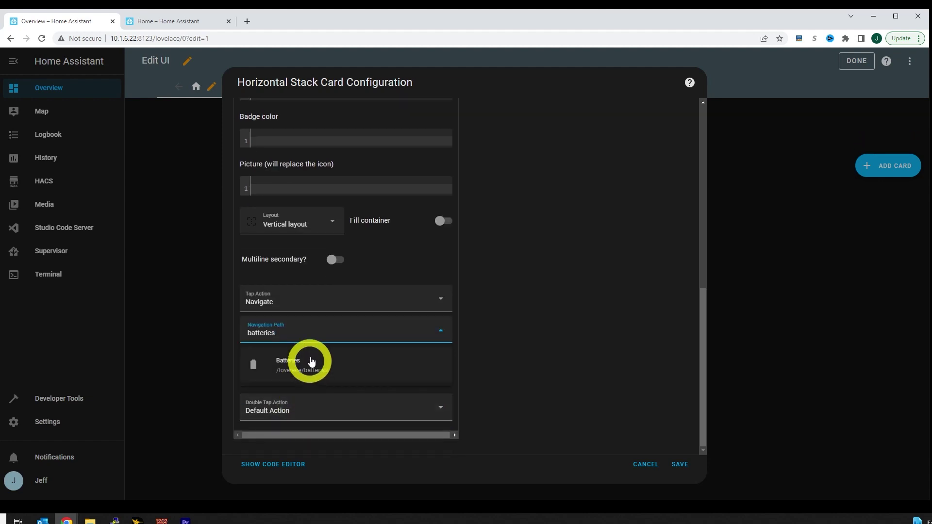
click(410, 364)
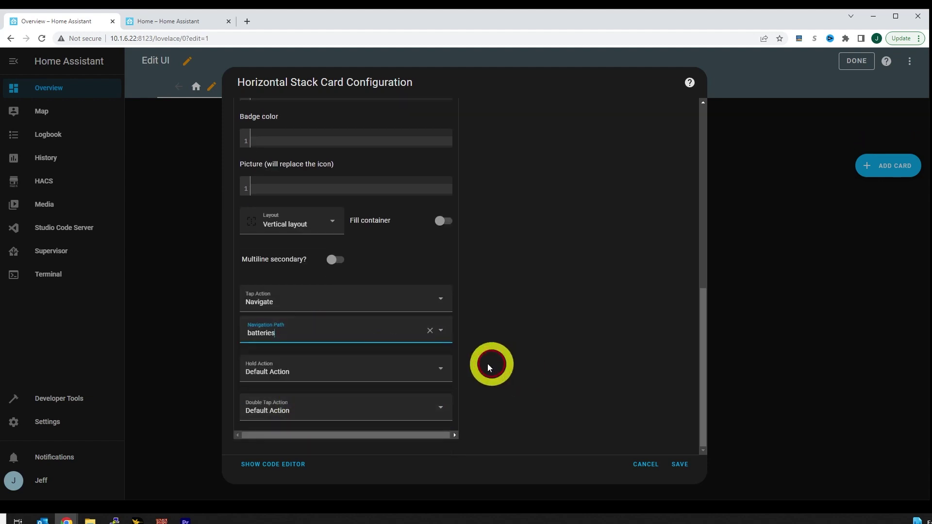
Step: Set hold and double tap to No Action, save the card, and verify it opens the batteries view
click(364, 371)
click(258, 340)
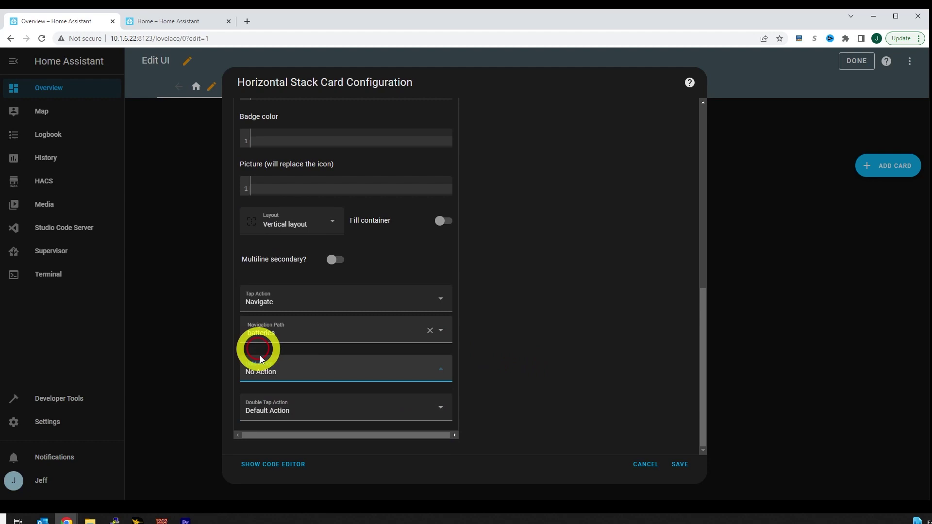
click(278, 406)
click(271, 379)
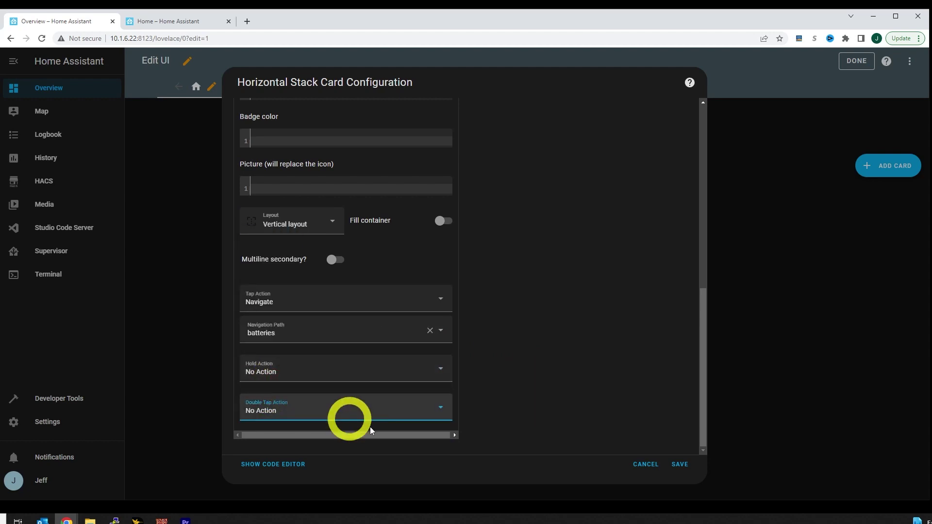
click(681, 465)
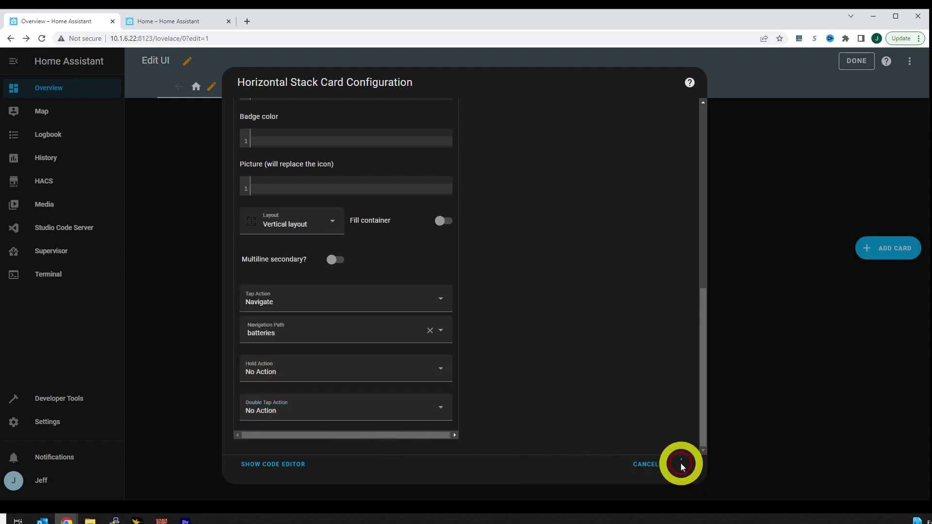
click(856, 61)
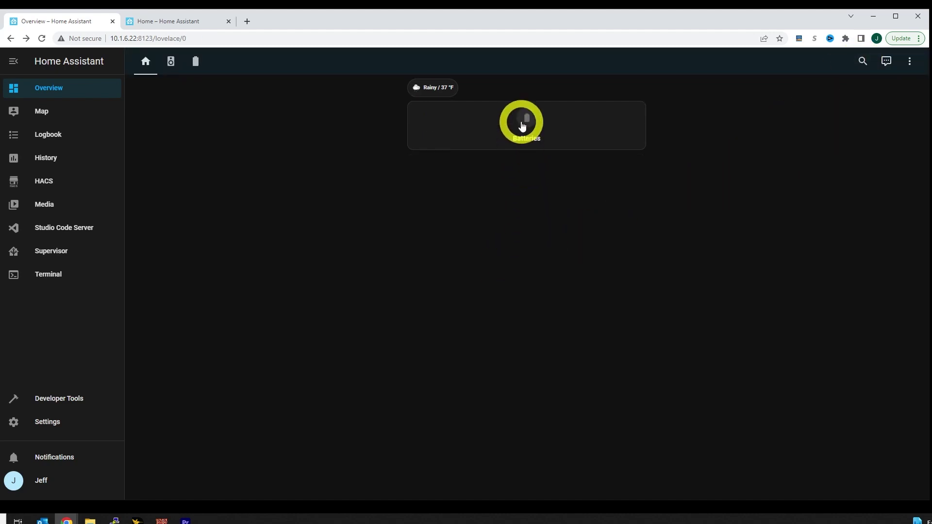
click(523, 126)
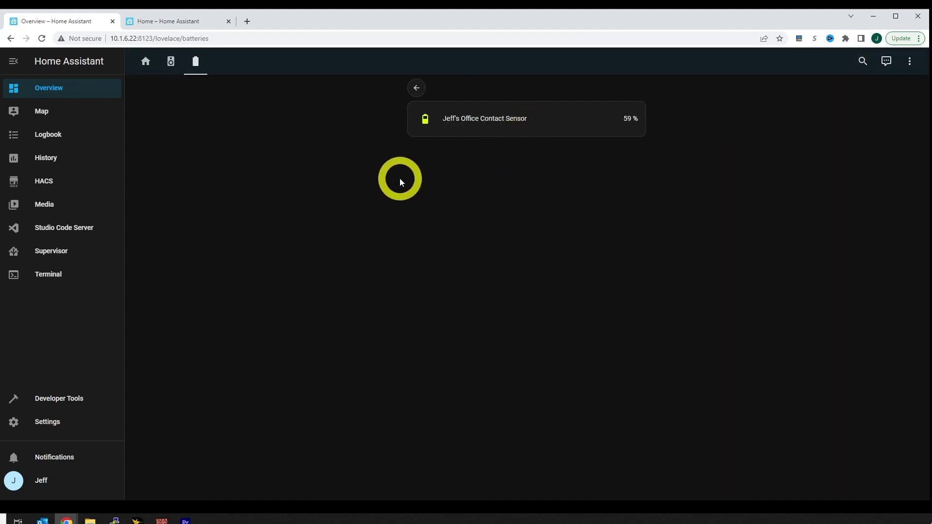
click(418, 89)
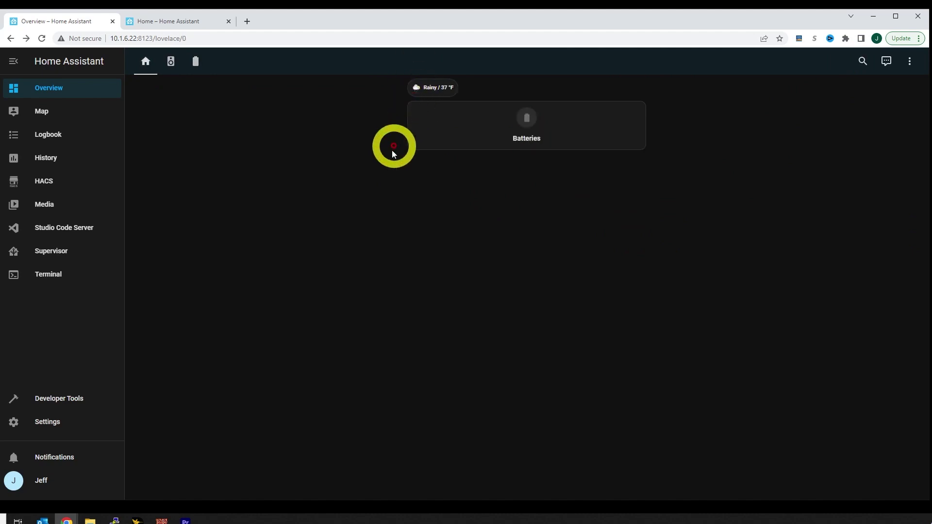